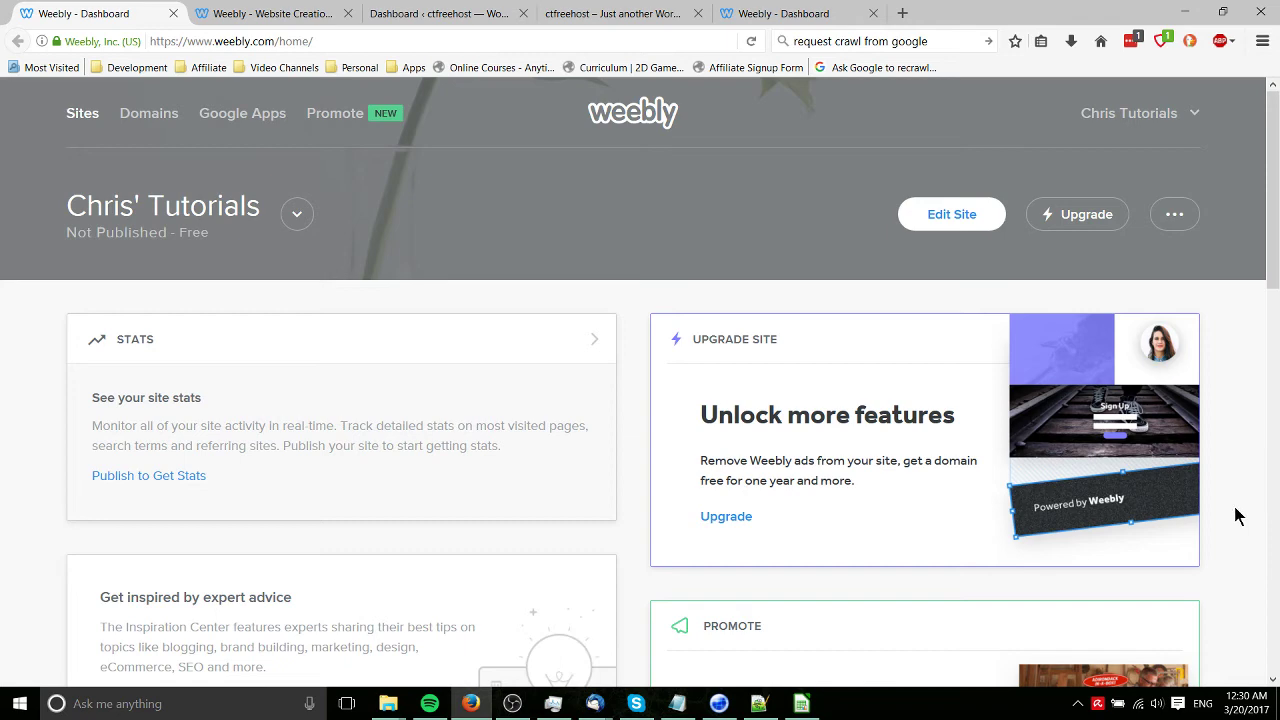
Examine the WordPress dashboard and the ctfreehost front page, and switch to the Weebly site editor for comparison.
click(468, 20)
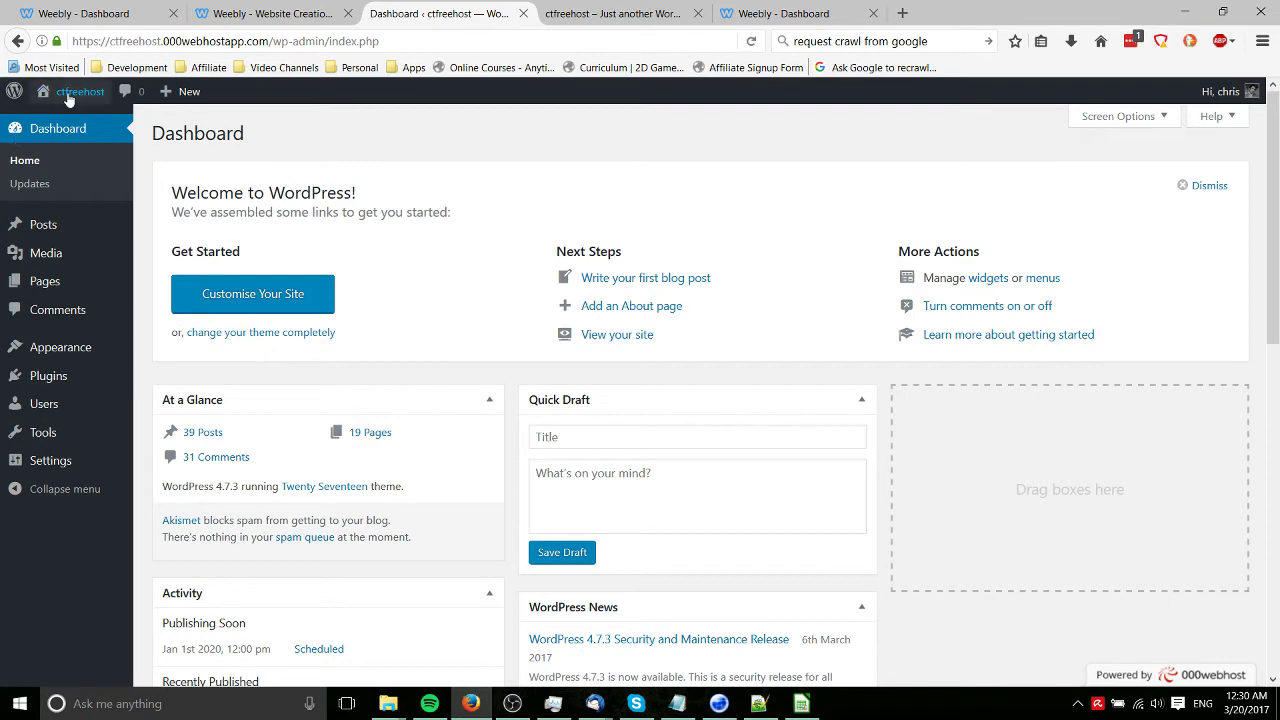
click(642, 12)
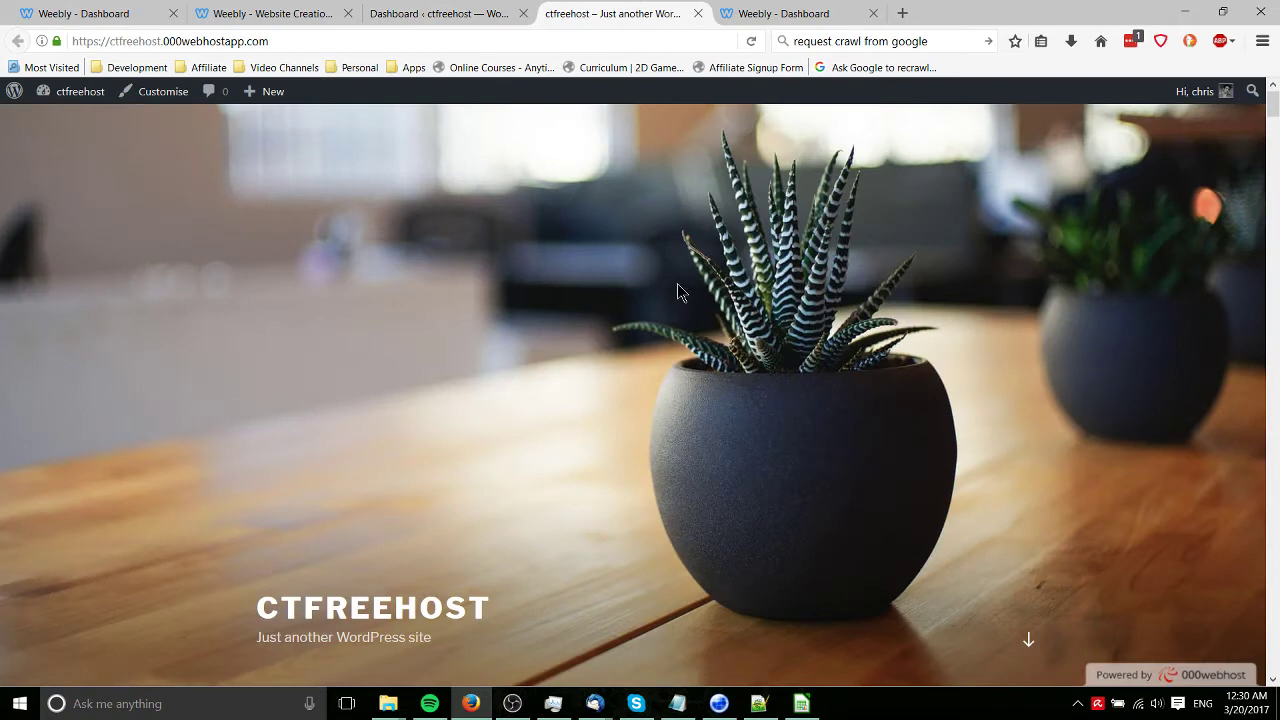
scroll(679, 291, down, 5)
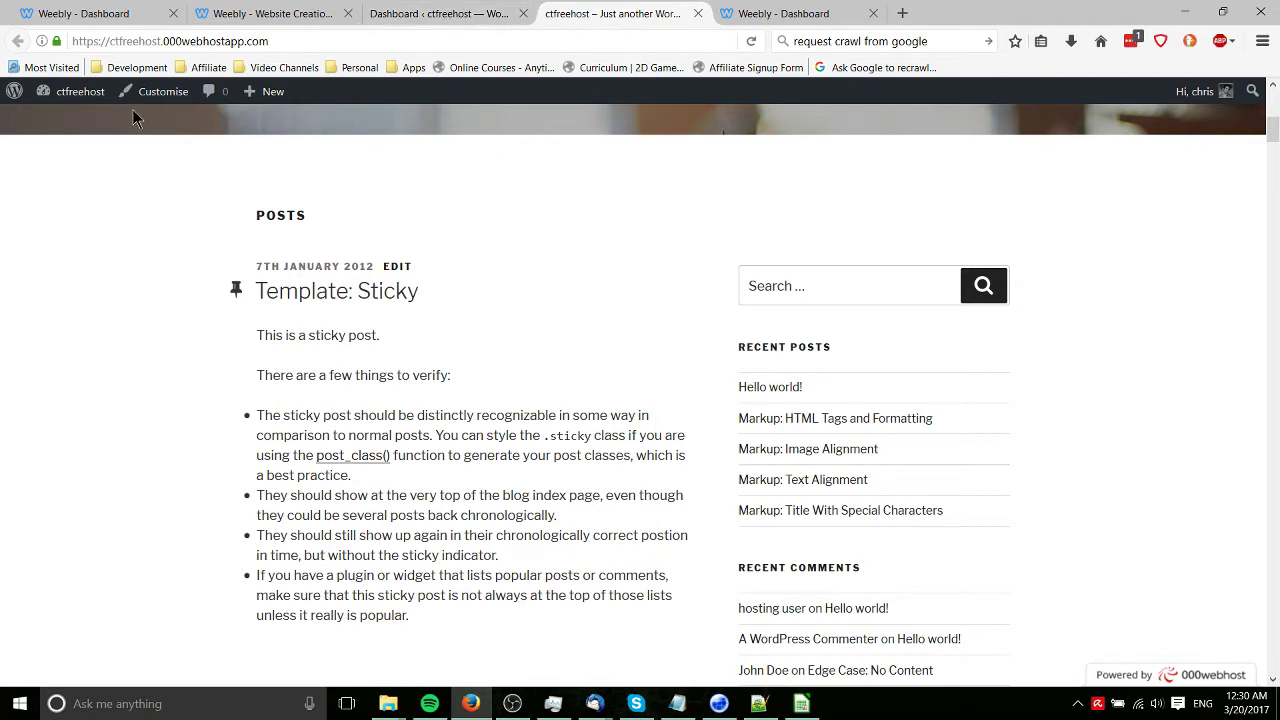
click(78, 8)
click(211, 11)
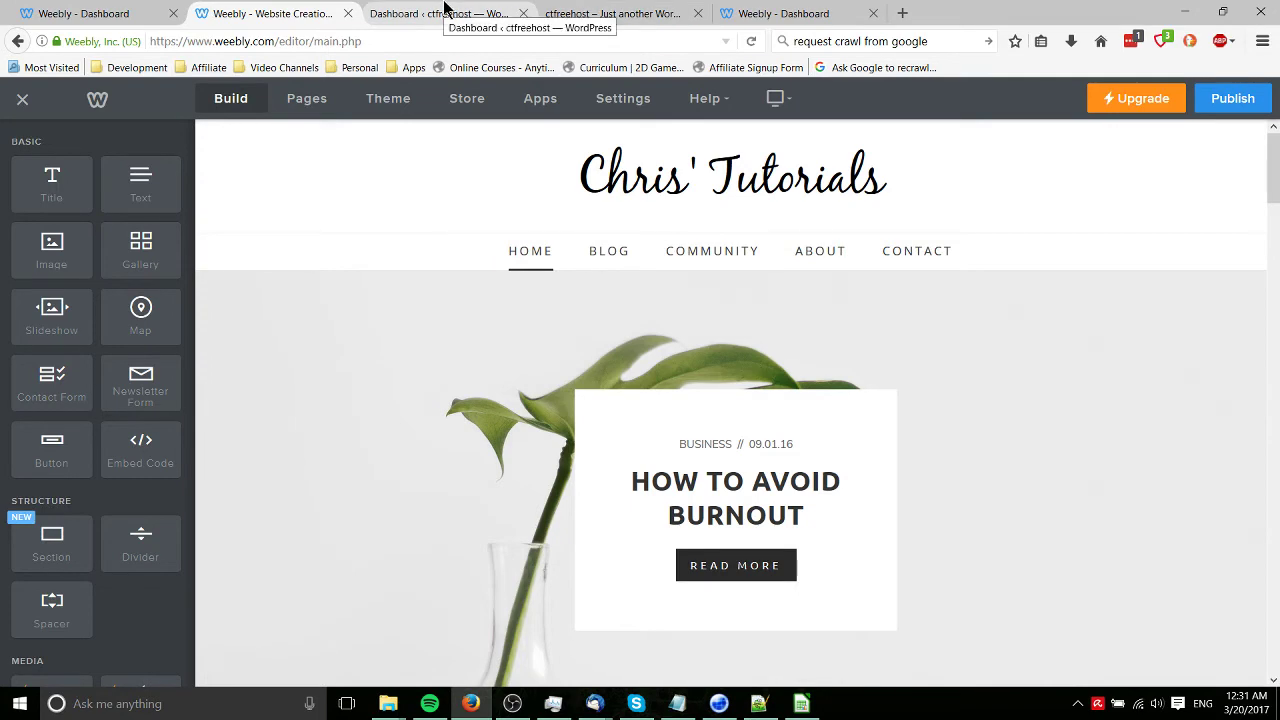
Return to the WordPress dashboard and review the installed plugins and the featured plugins available to add.
click(445, 8)
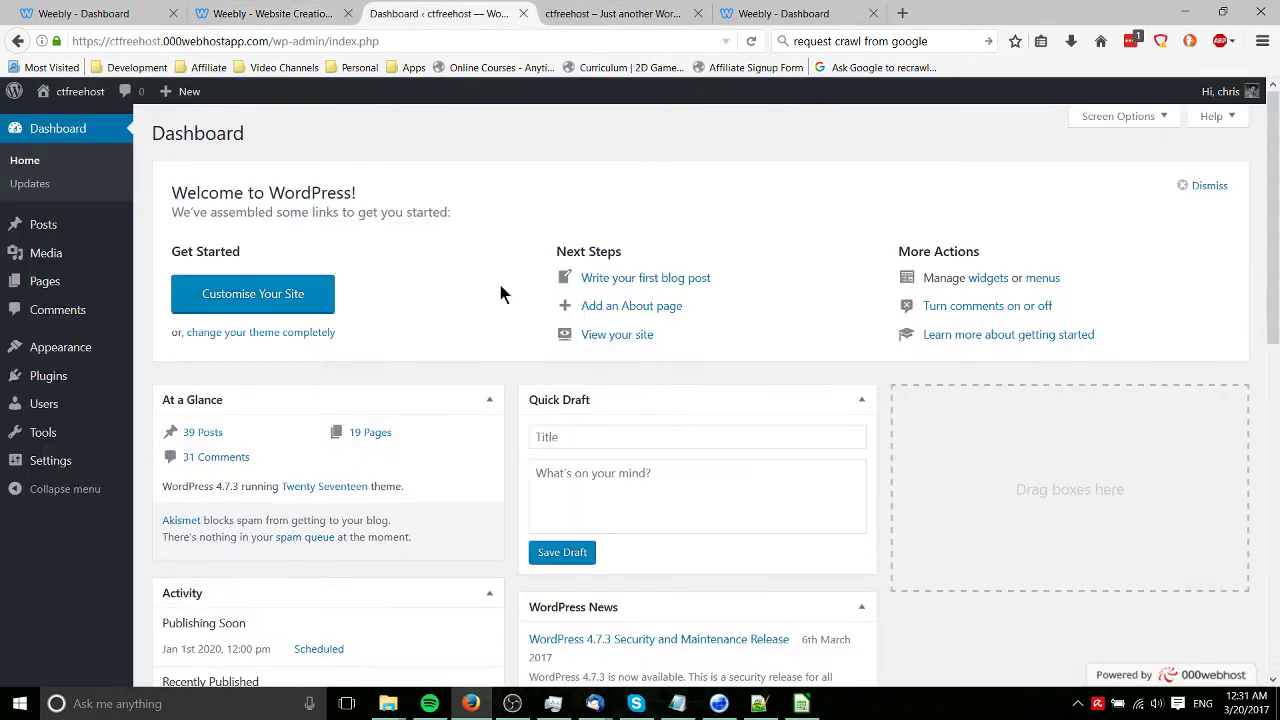
click(32, 375)
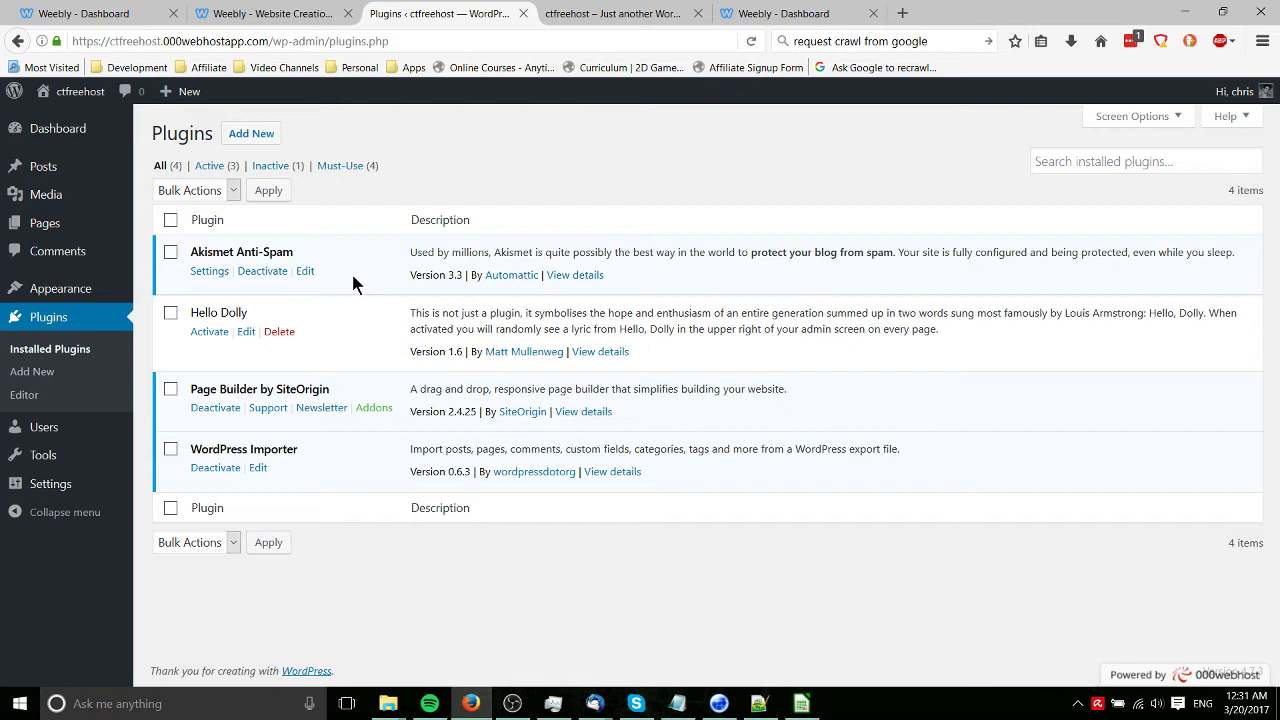
click(255, 136)
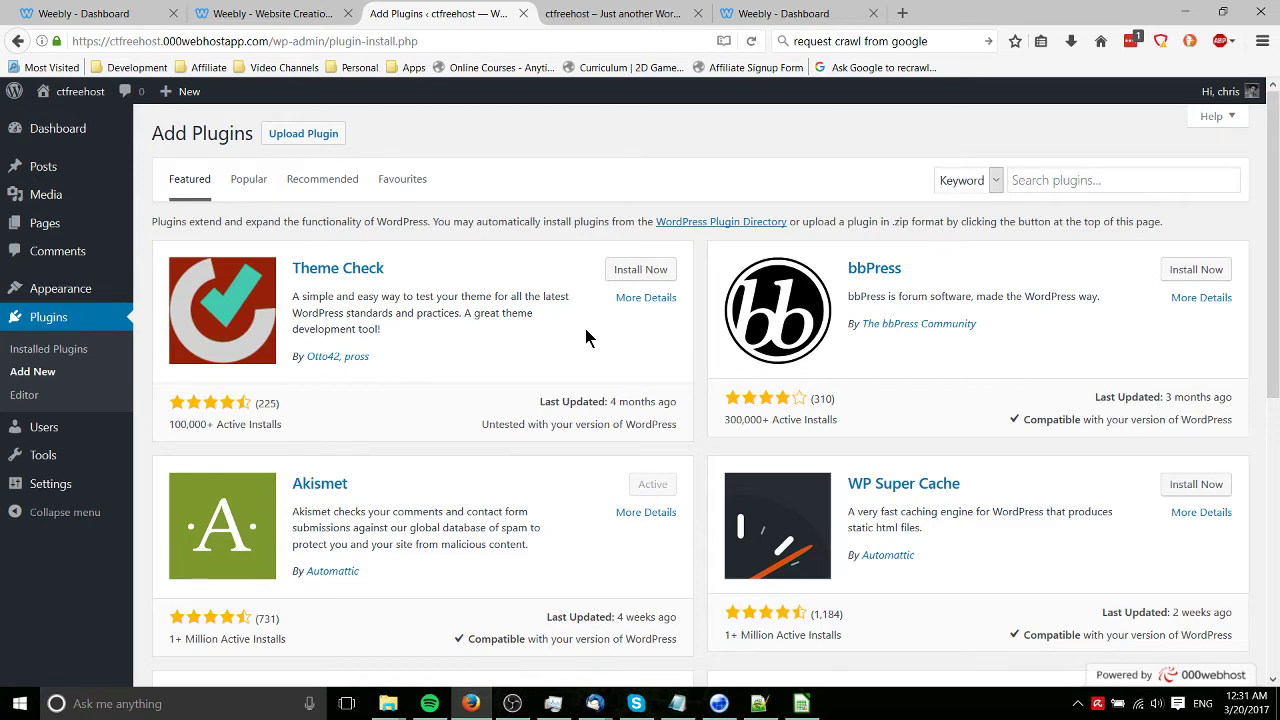
scroll(586, 330, down, 3)
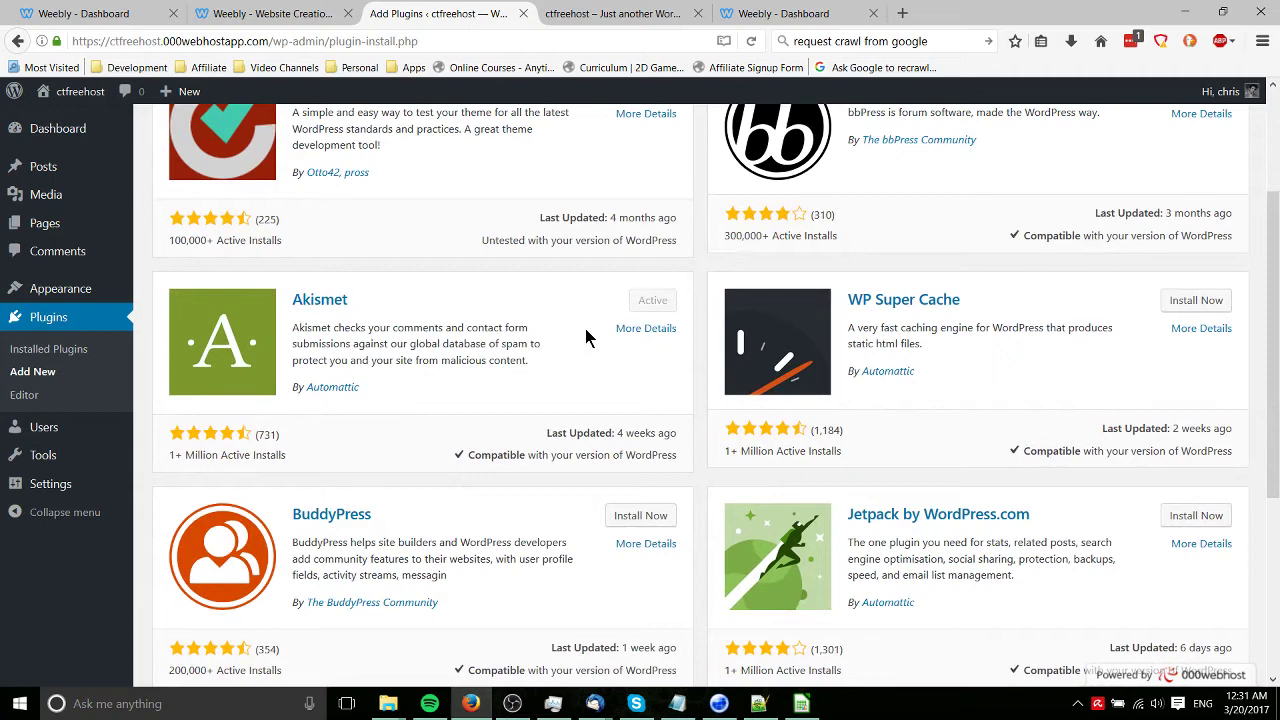
scroll(585, 328, up, 3)
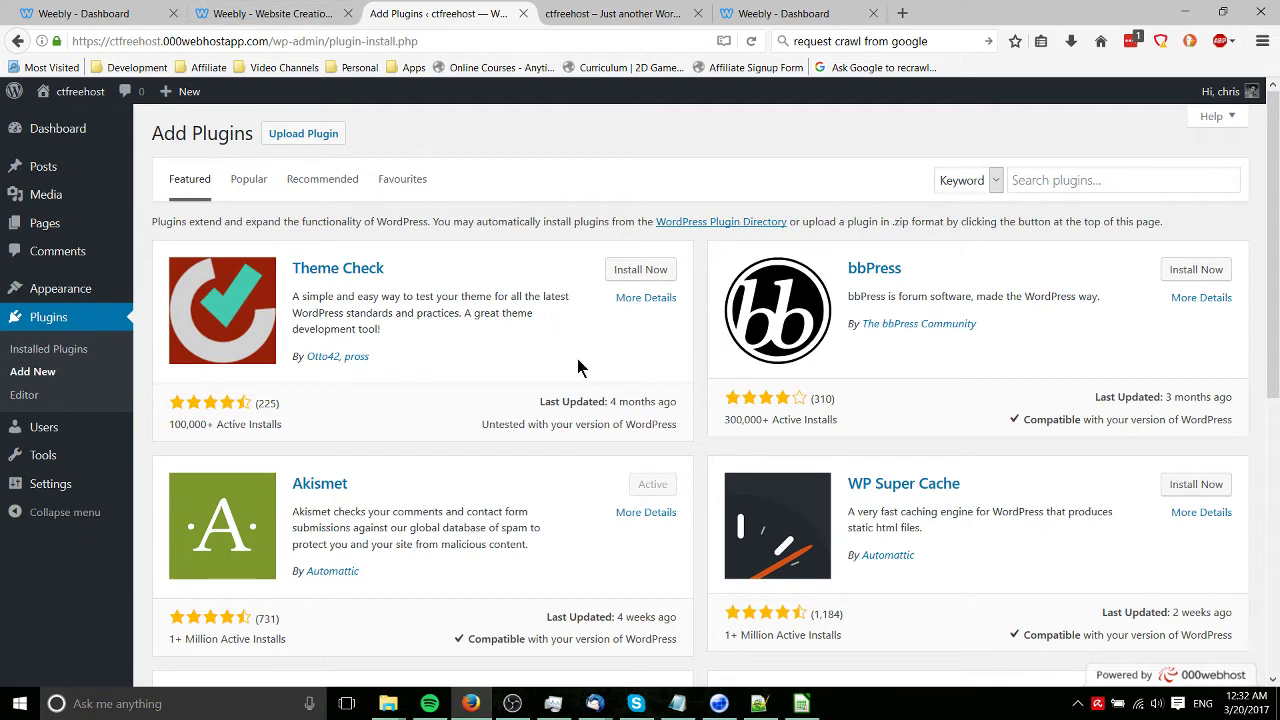
Start a new WordPress page and switch its content editor to Page Builder.
mouse_move(67, 223)
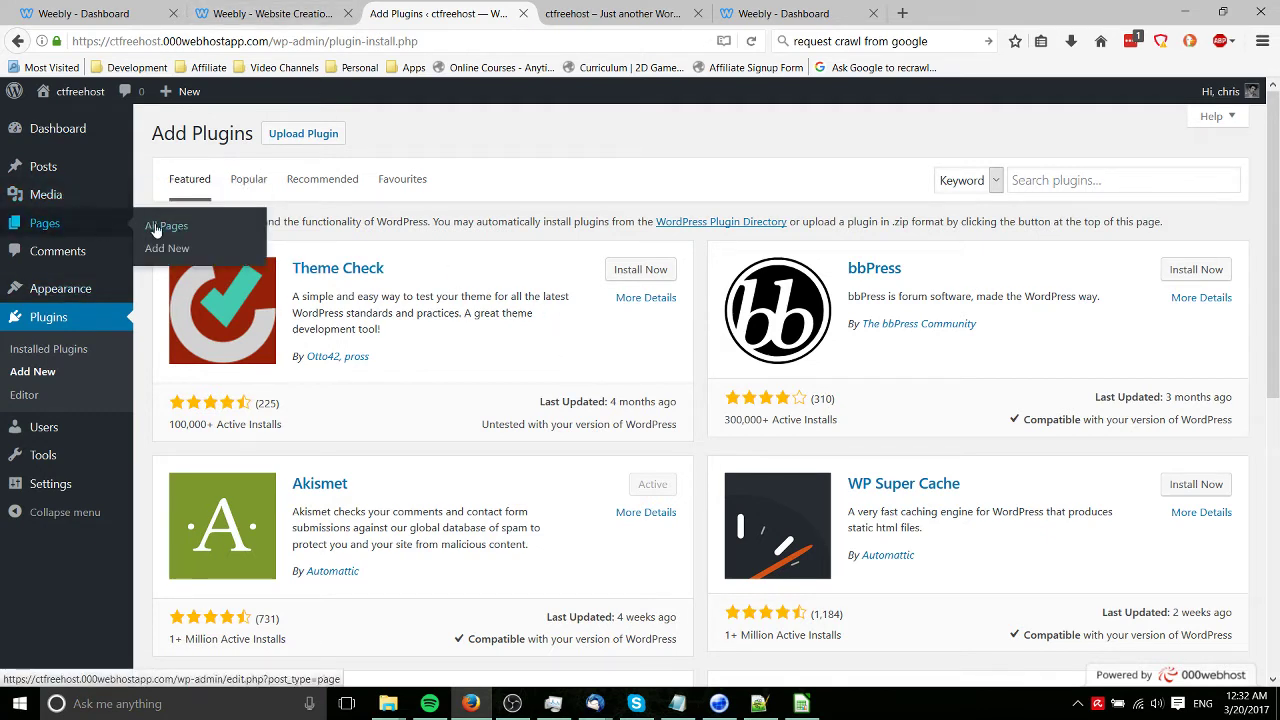
click(170, 250)
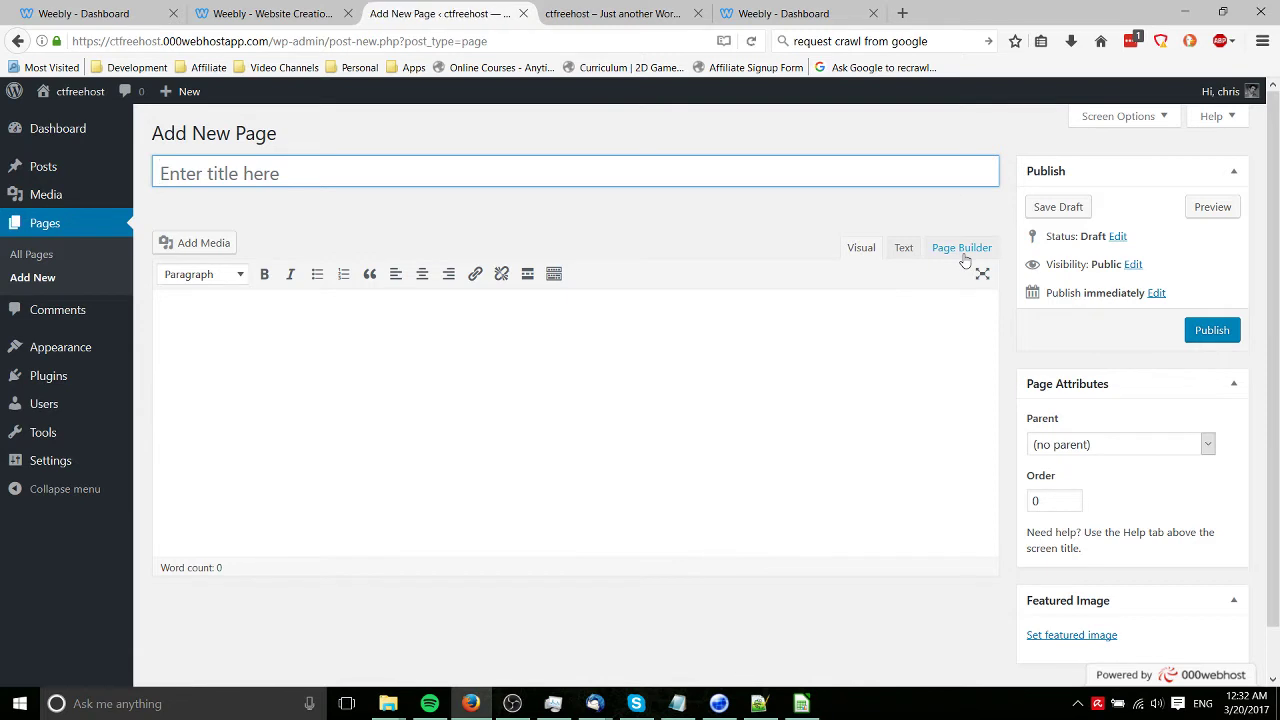
click(963, 250)
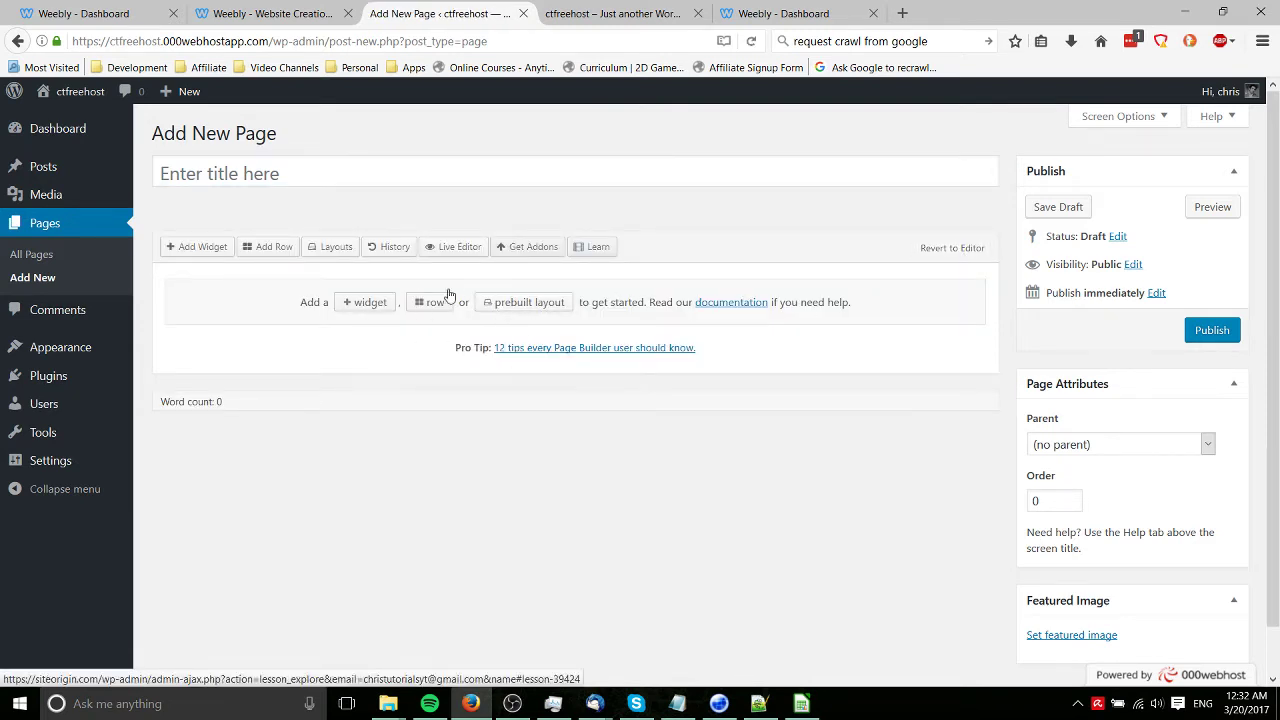
Browse the Page Builder, WordPress and Widgets Bundle widget categories and add a SiteOrigin Button widget to the page.
click(372, 303)
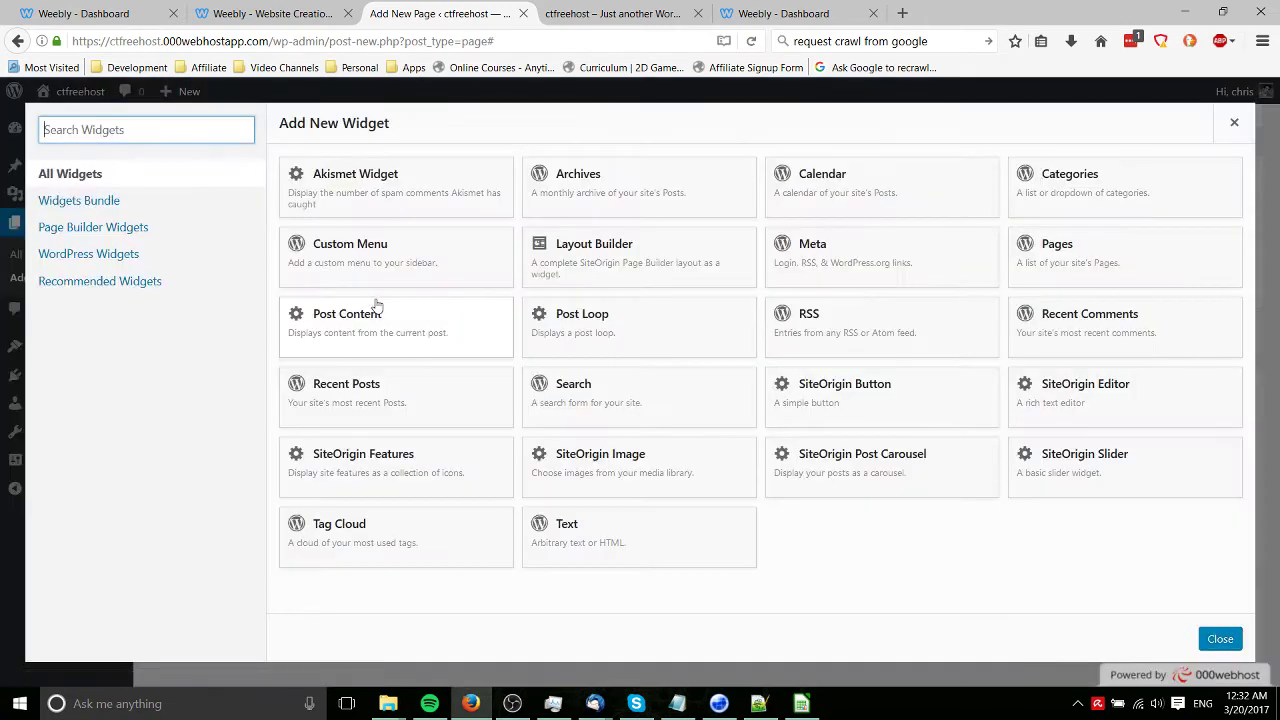
click(160, 227)
click(320, 13)
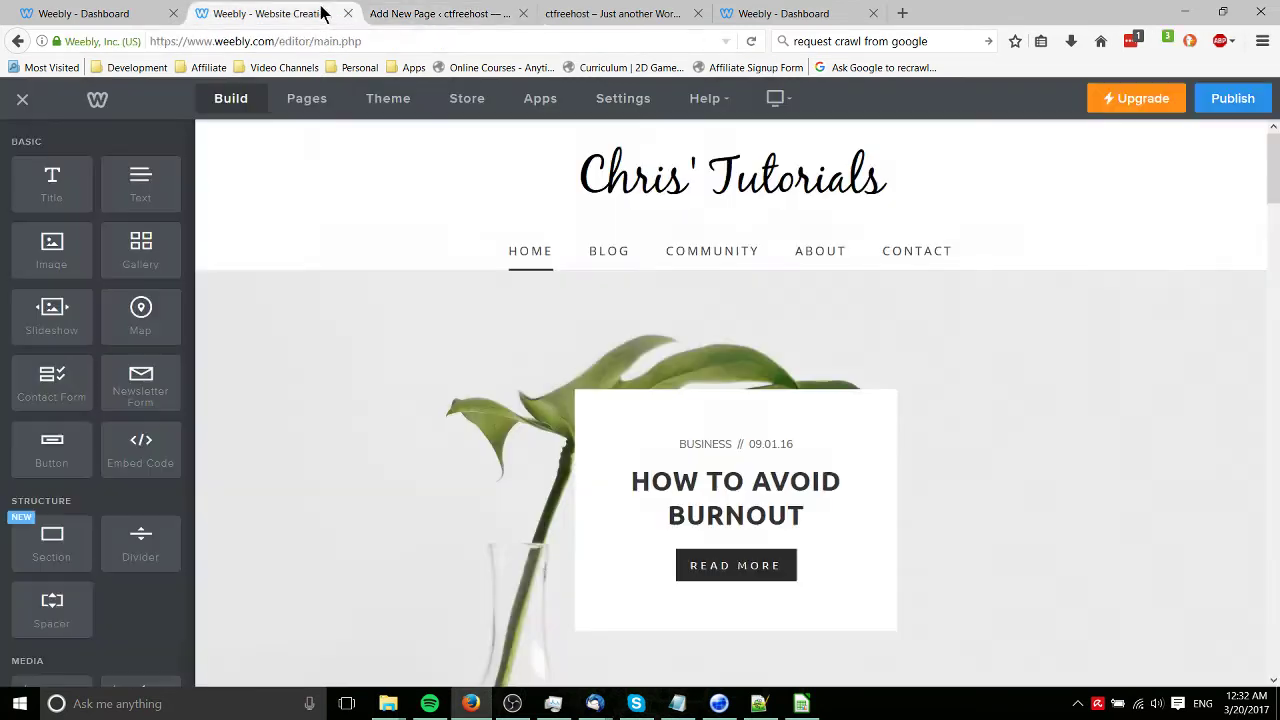
click(418, 12)
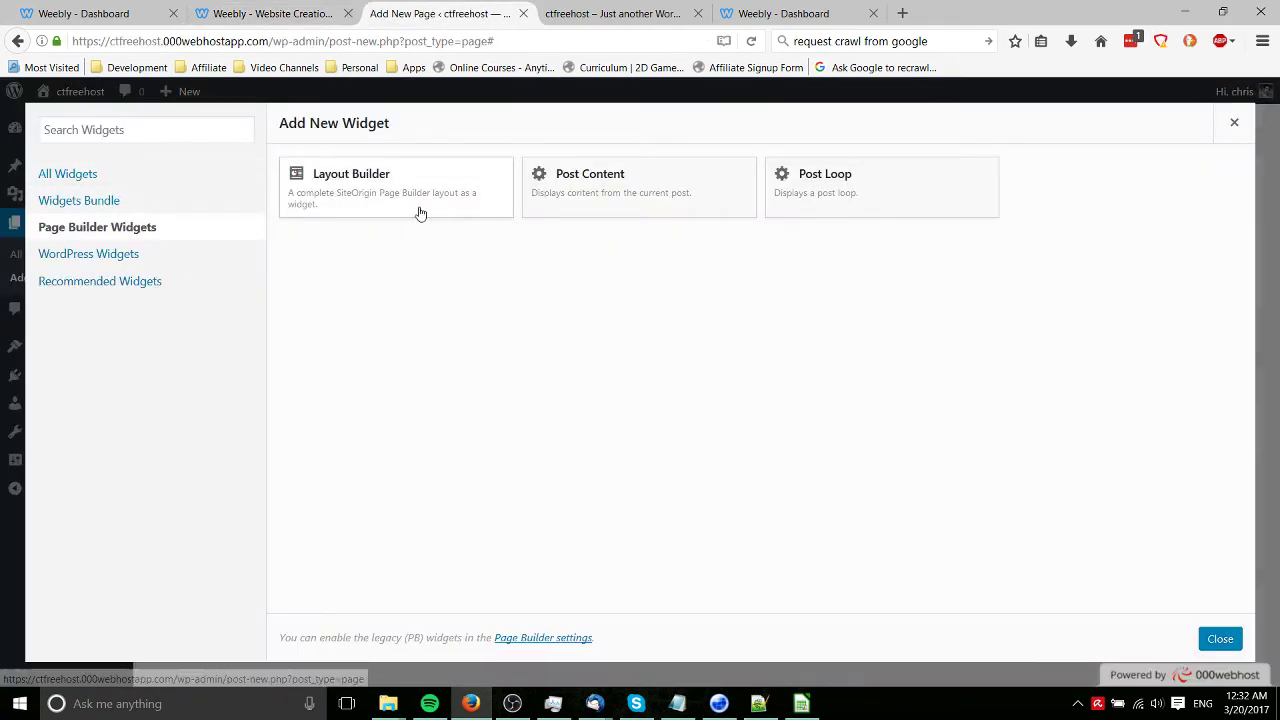
click(70, 262)
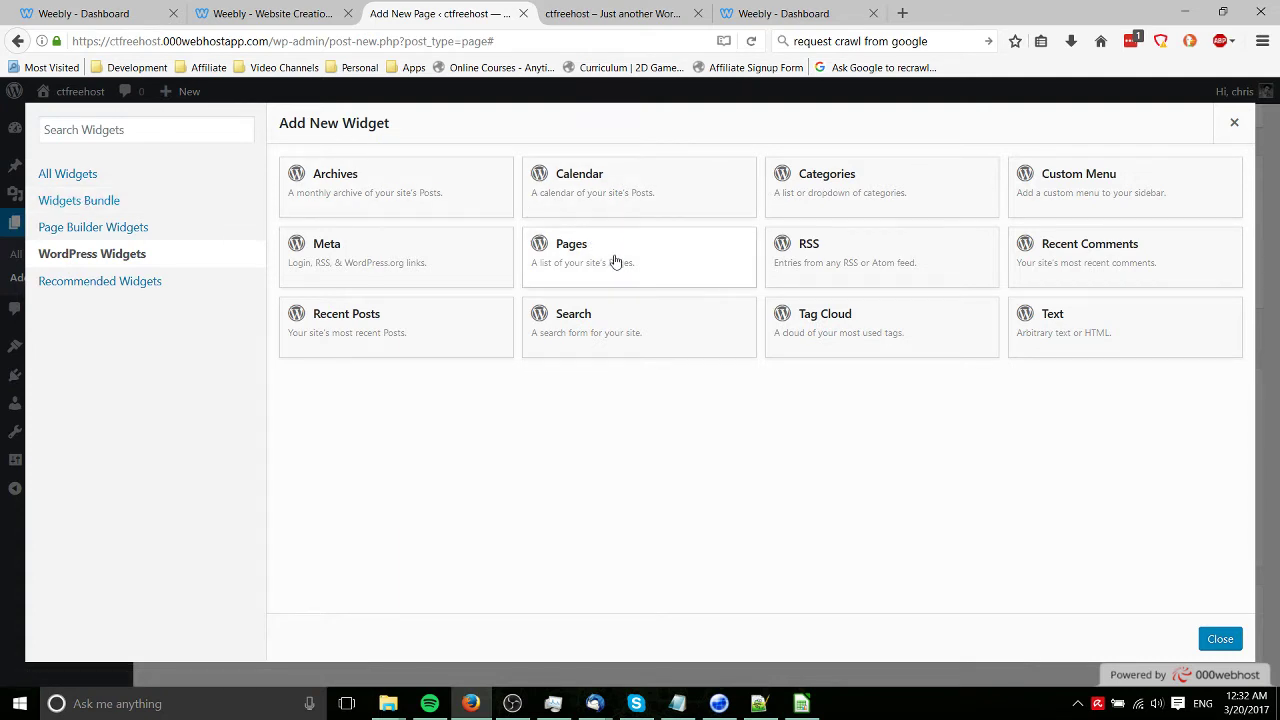
click(62, 201)
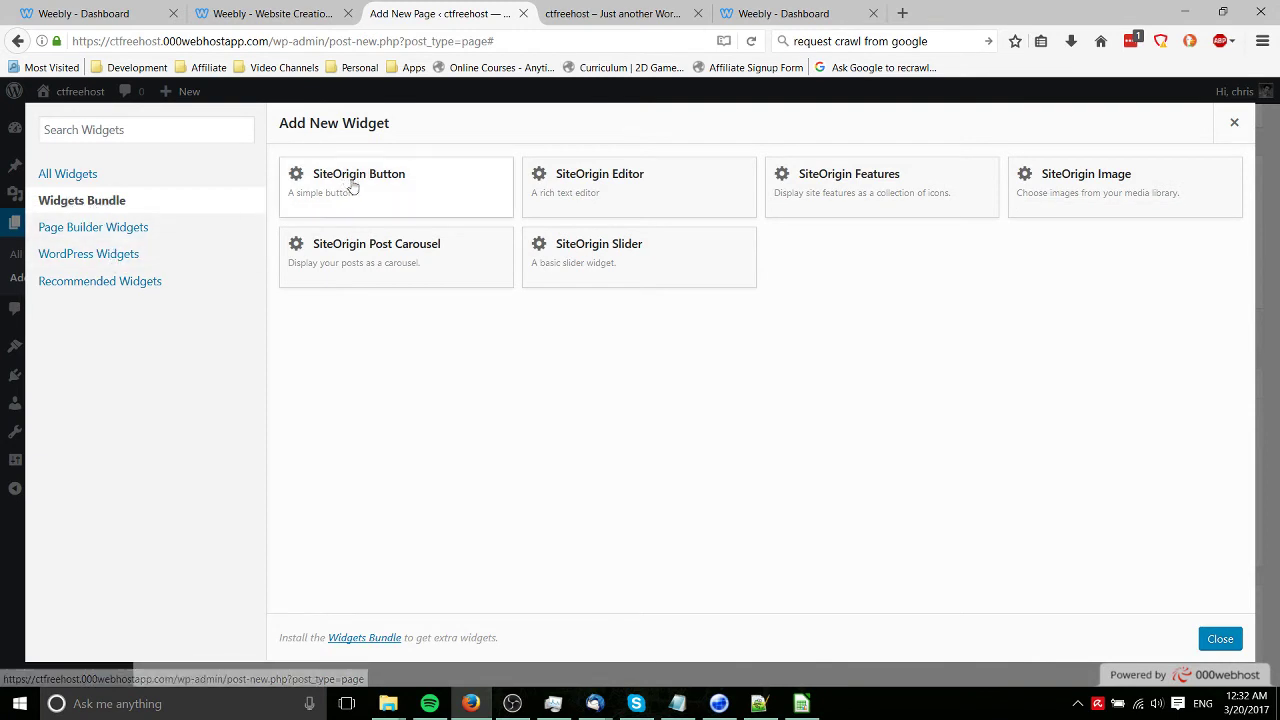
click(405, 178)
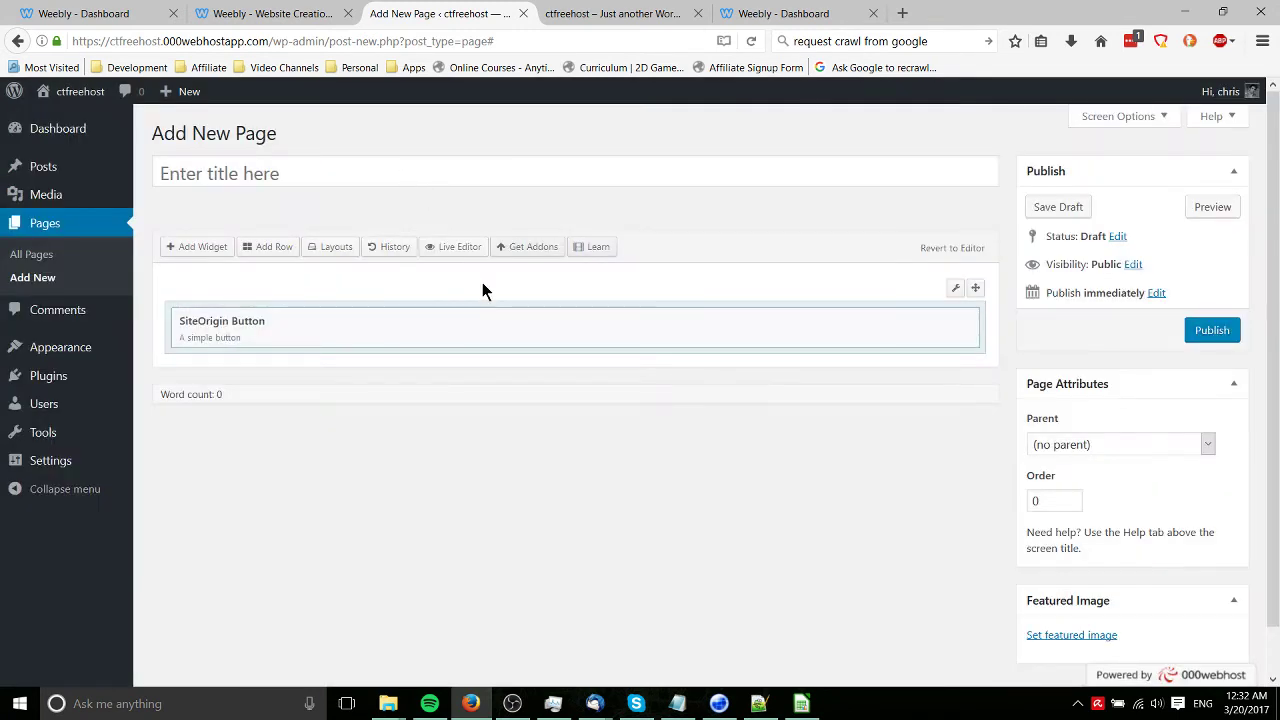
Install the SiteOrigin Widgets Bundle plugin from the link in the button widget's settings and activate it.
mouse_move(877, 322)
click(877, 323)
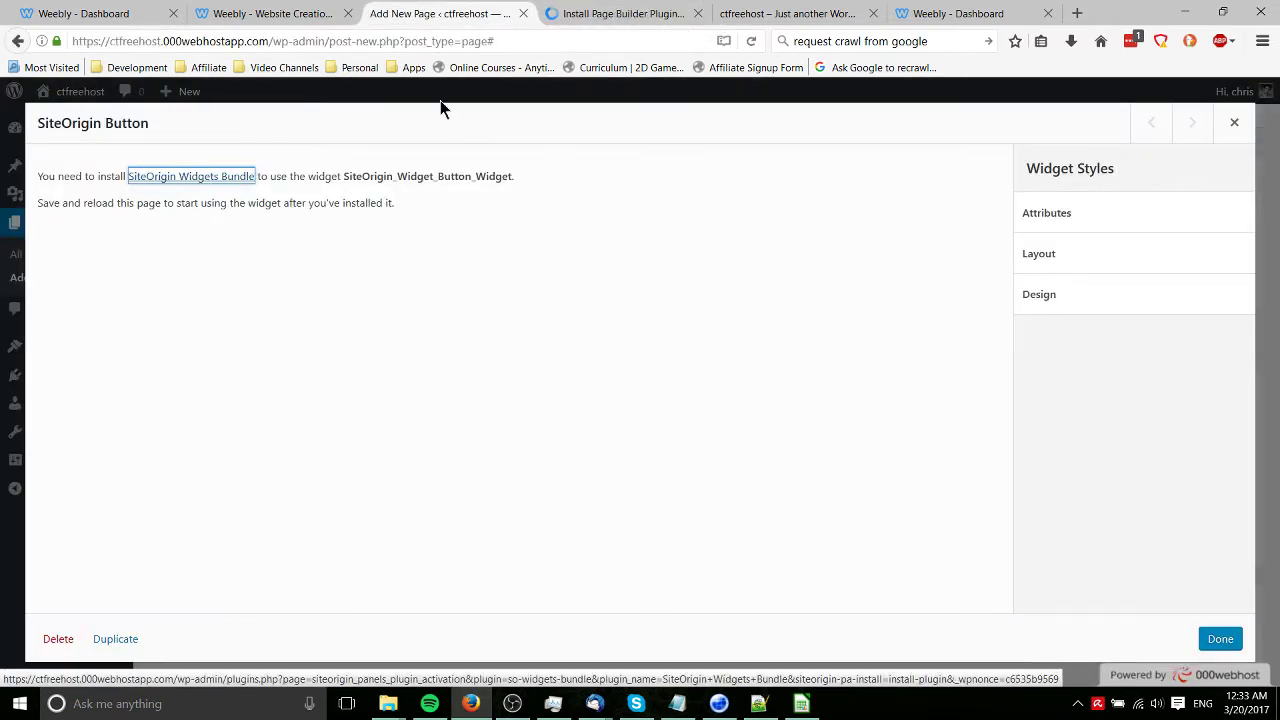
click(593, 10)
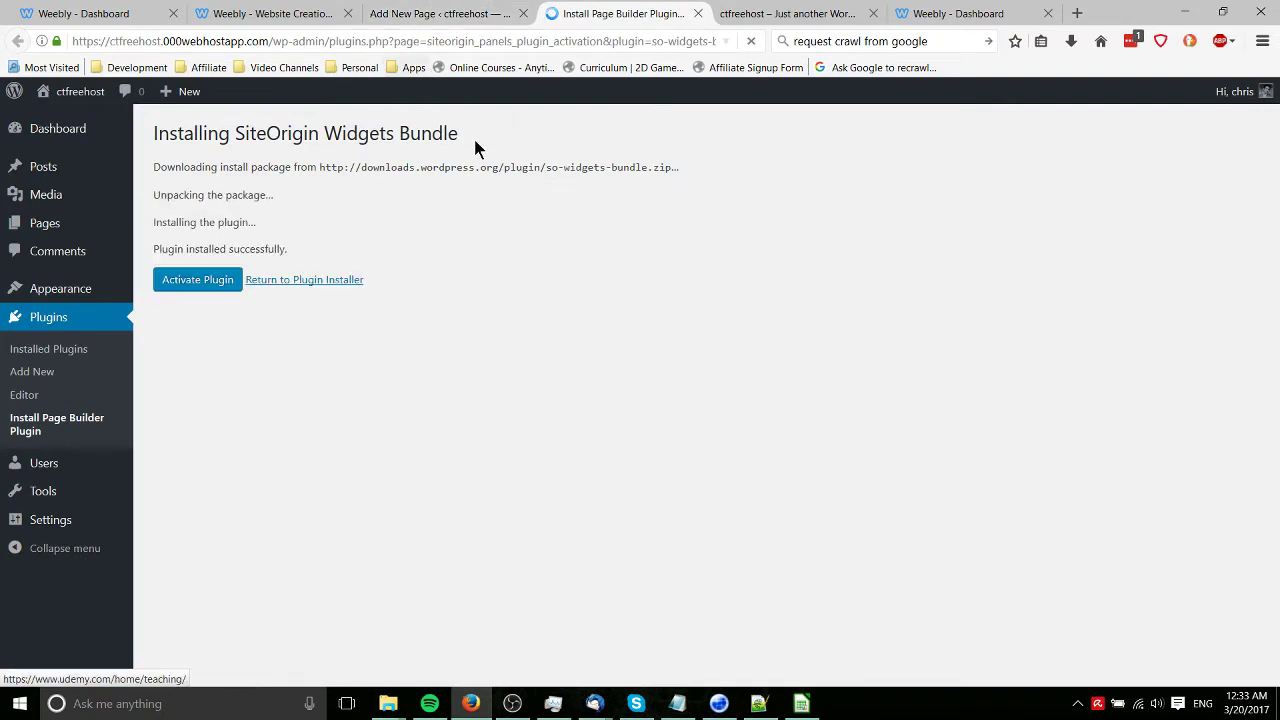
click(200, 280)
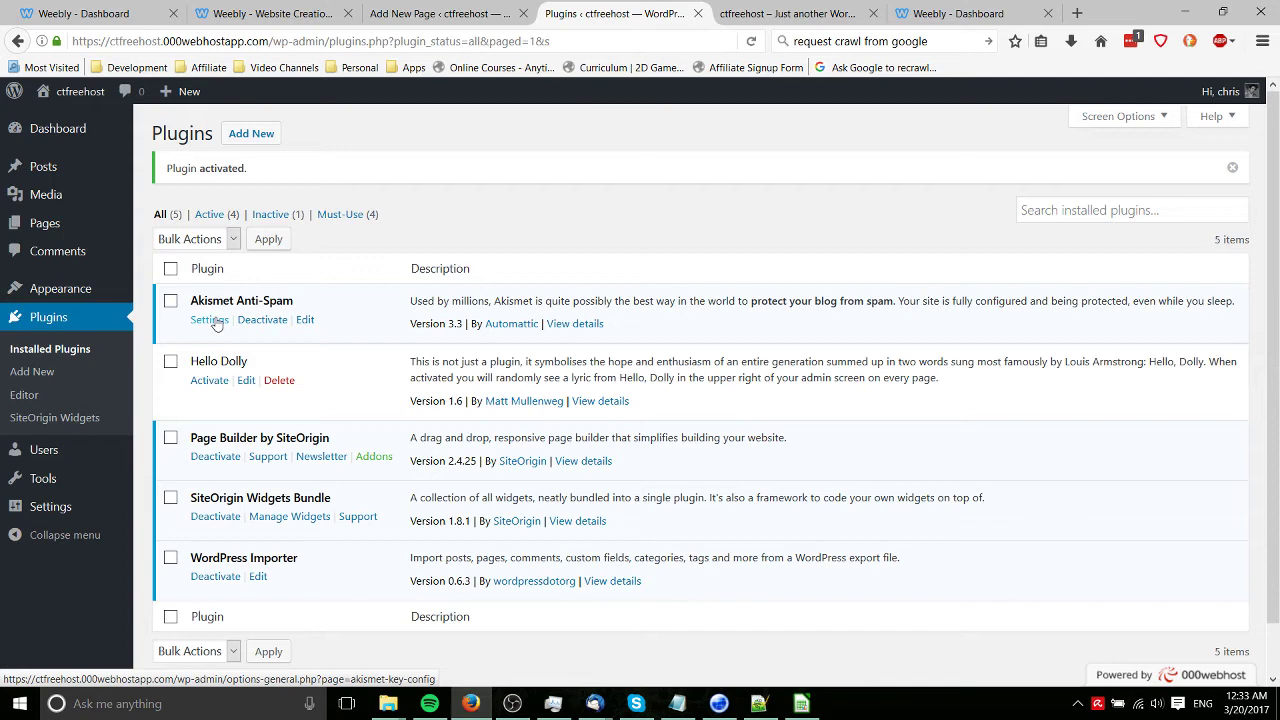
Return to the new page, close the button widget's settings and reload the page editor.
click(422, 10)
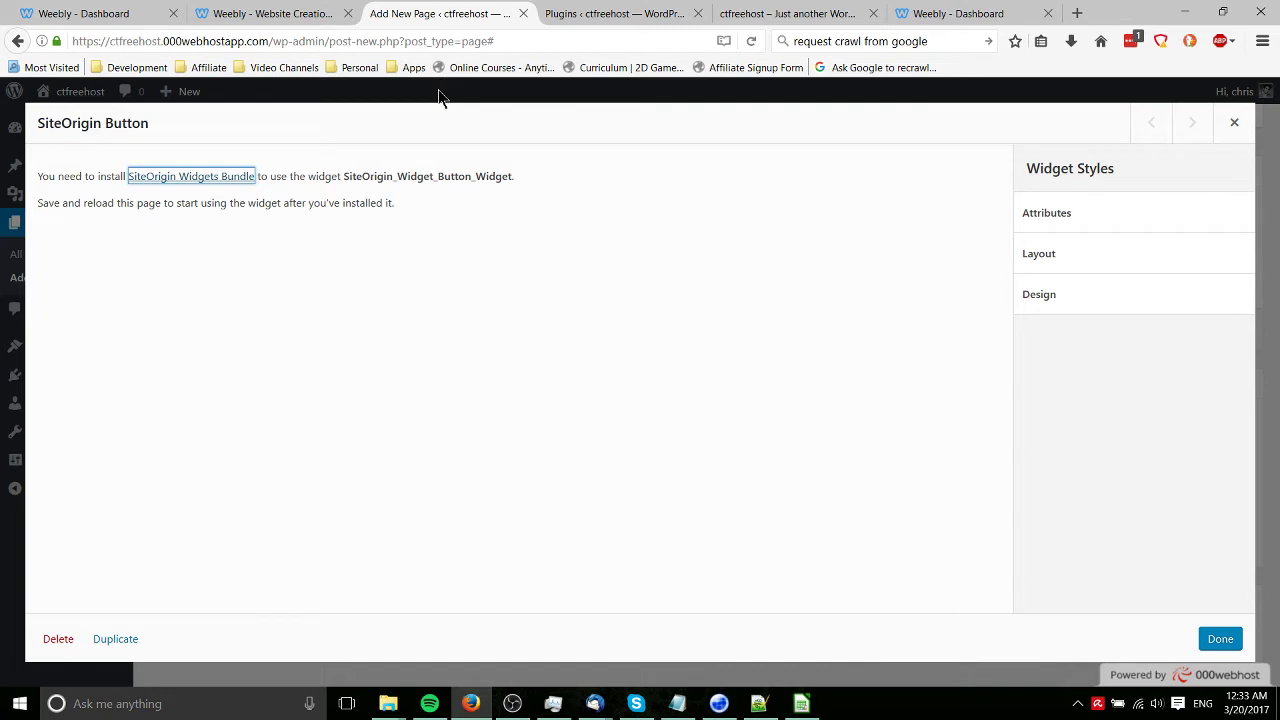
click(1236, 646)
key(F5)
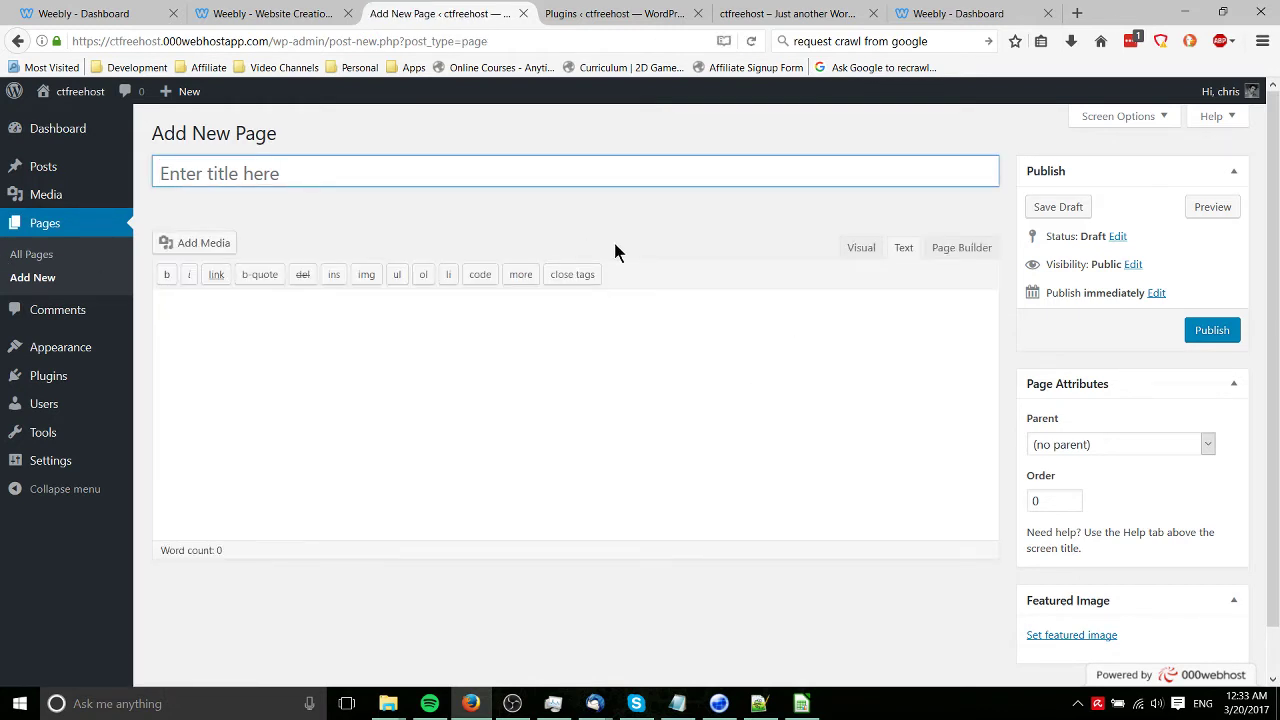
click(580, 385)
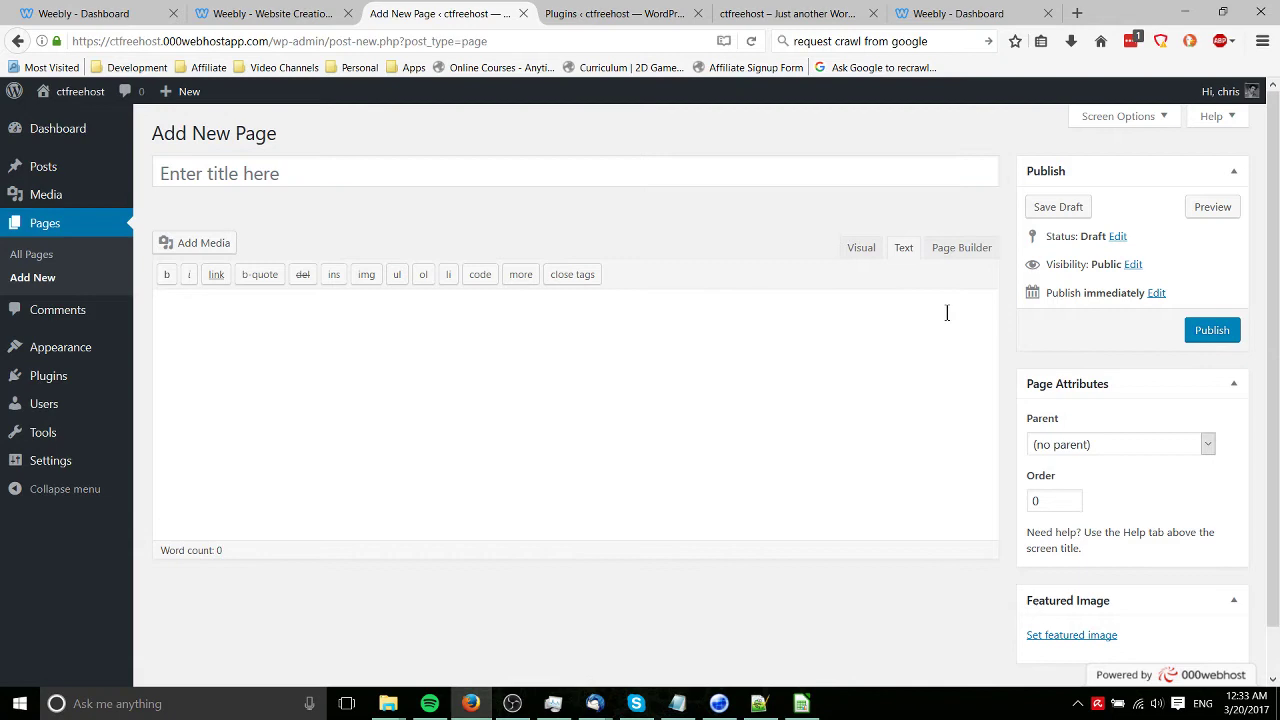
Add a SiteOrigin Button from the Widgets Bundle in Page Builder and open its settings to review the options.
click(962, 255)
click(351, 304)
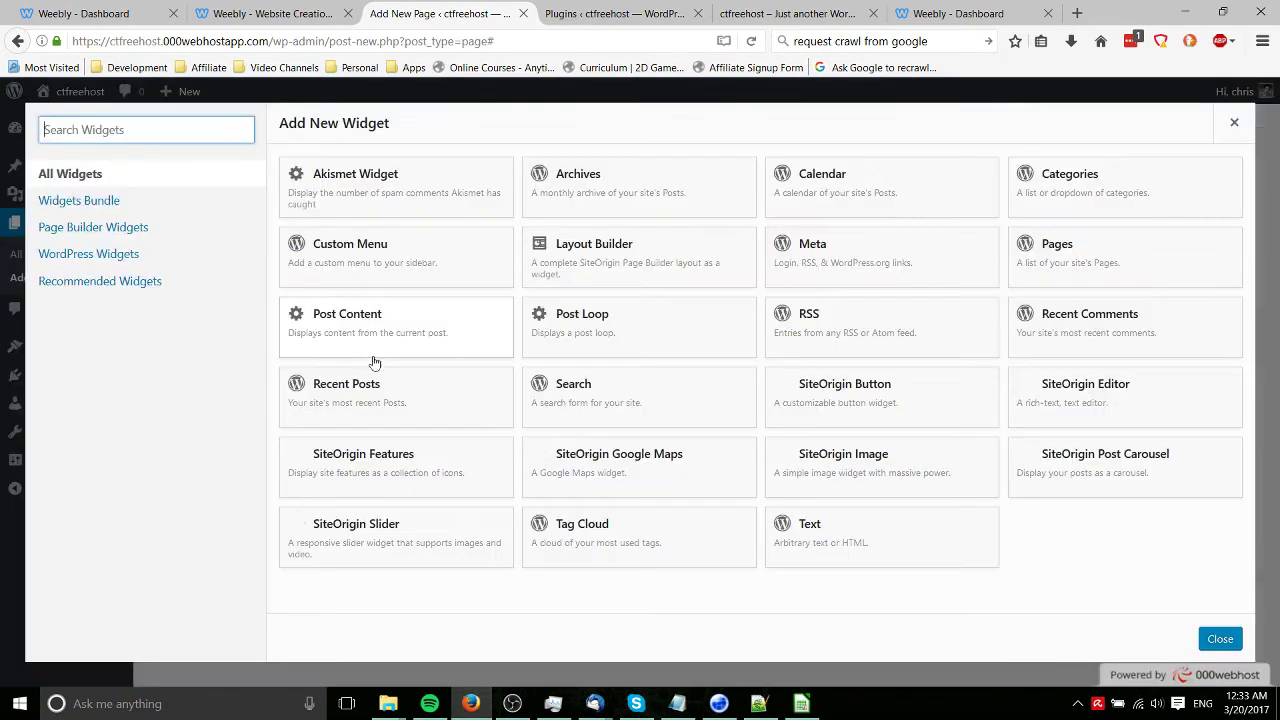
click(62, 200)
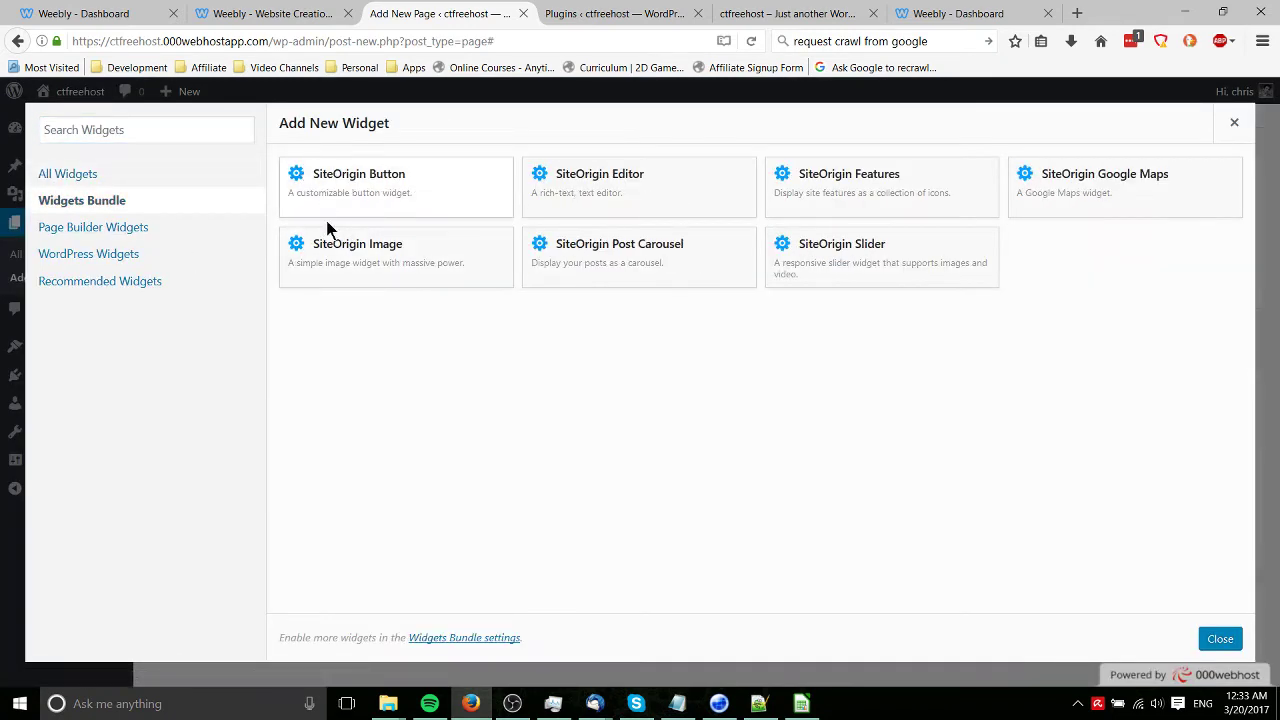
click(397, 195)
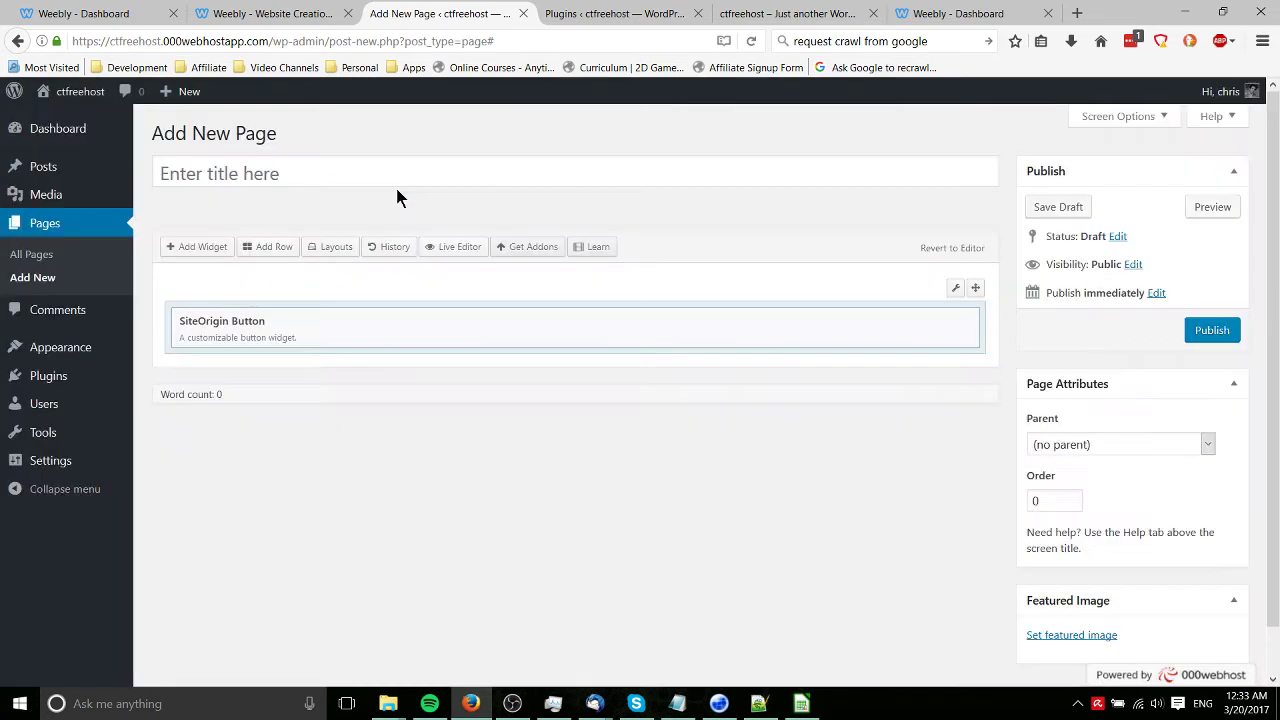
click(876, 322)
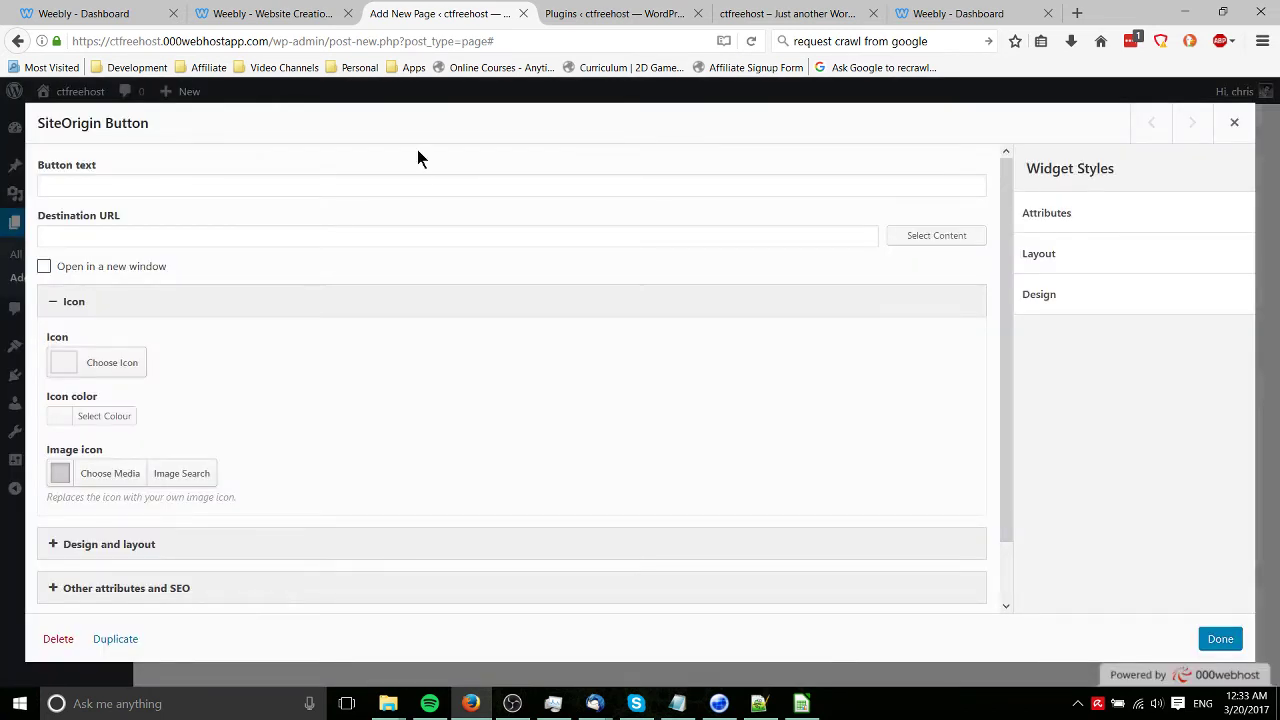
scroll(206, 480, down, 1)
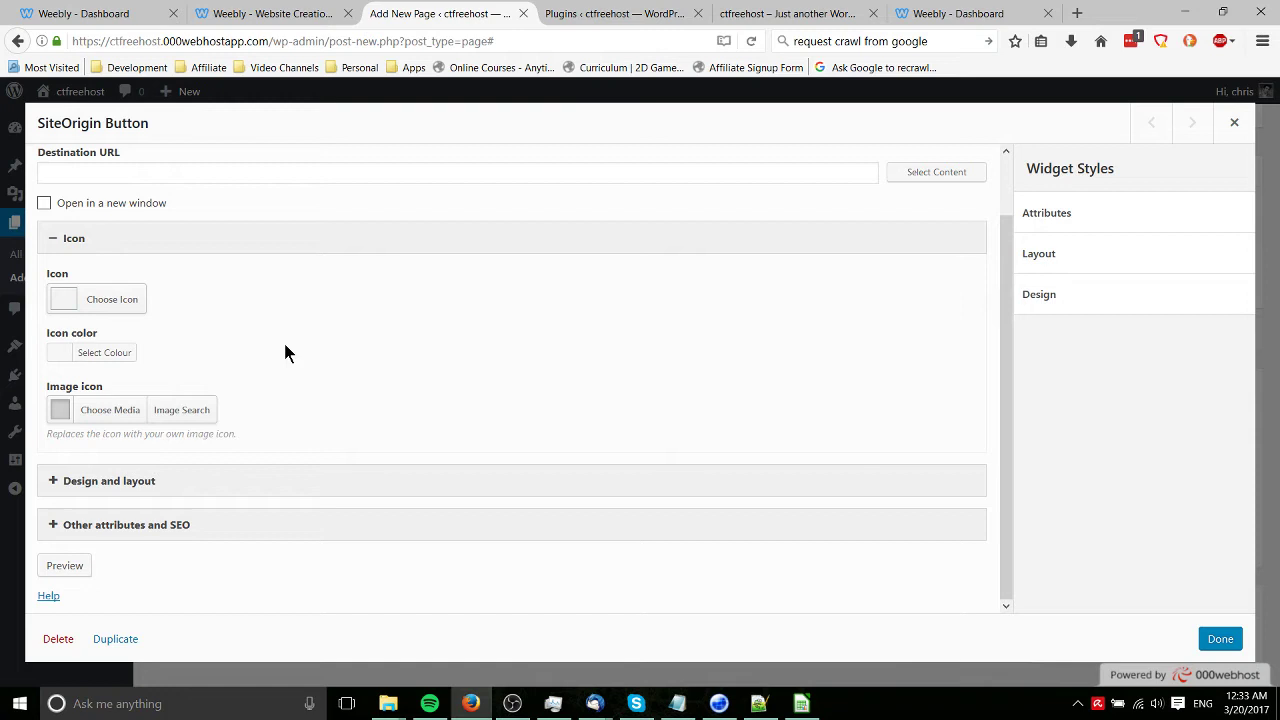
Switch to the Weebly site editor and examine the home page's header, text, button and image sections.
click(232, 13)
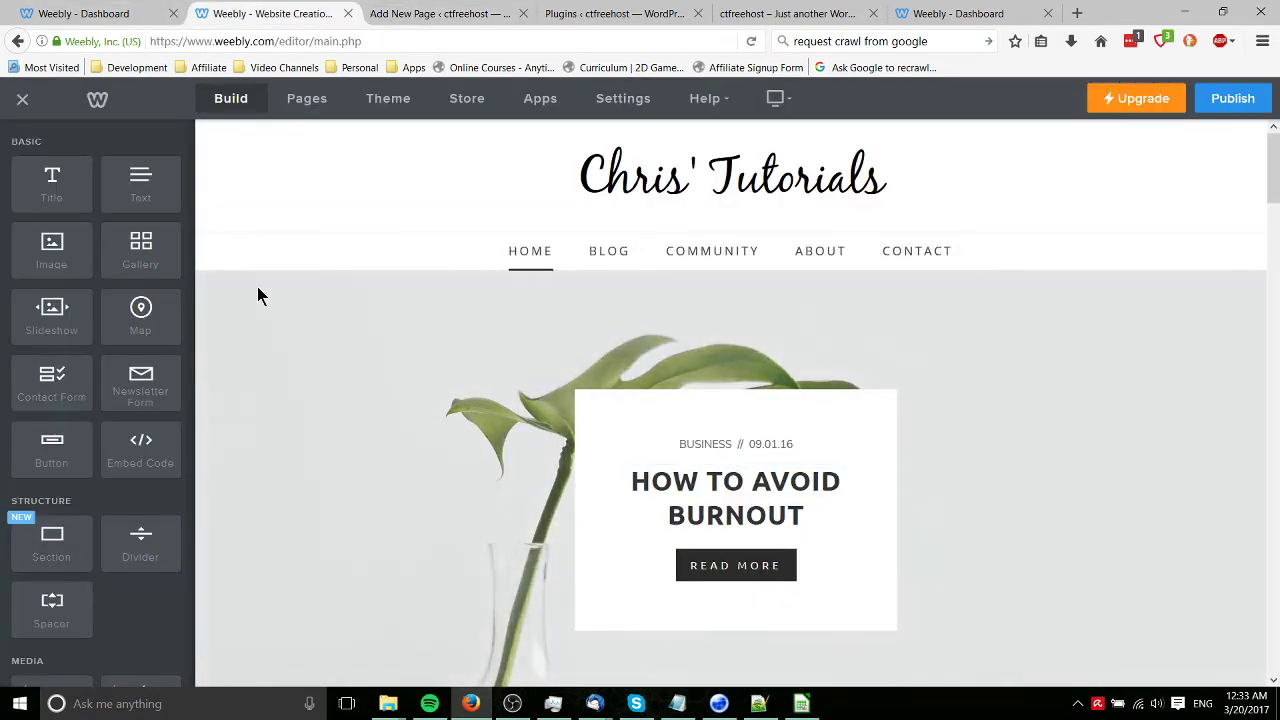
scroll(400, 340, down, 3)
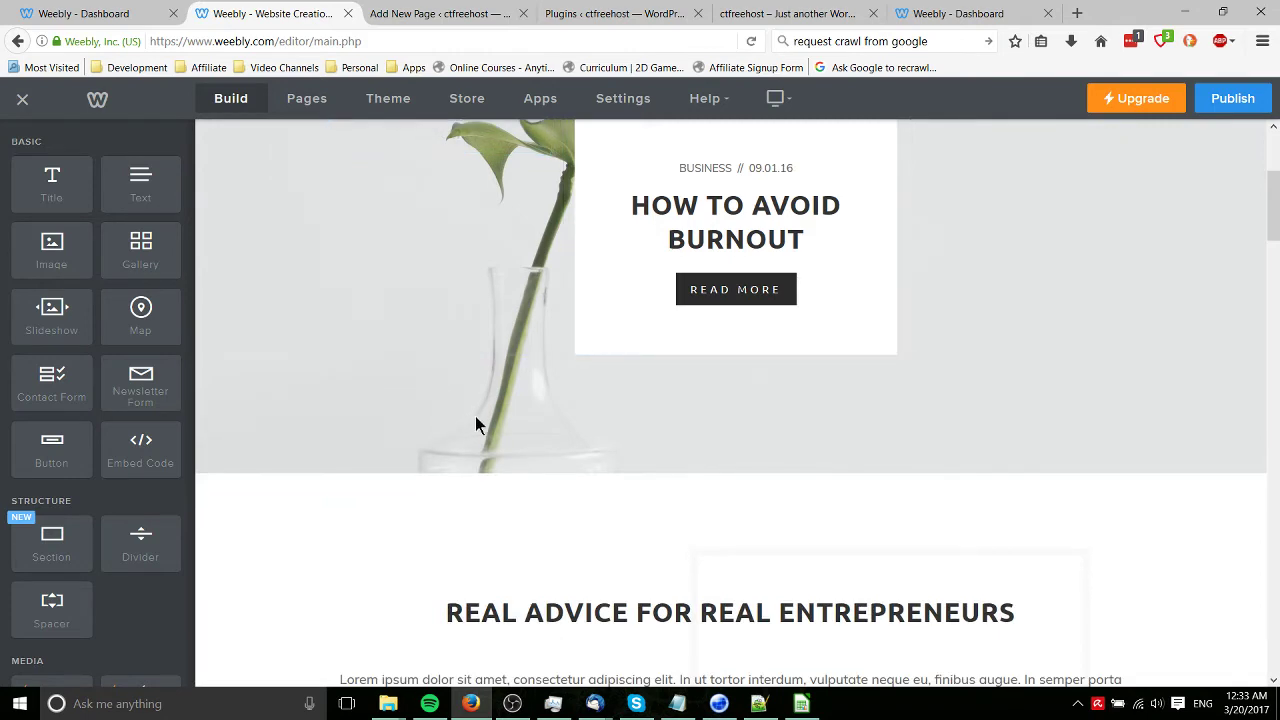
scroll(475, 416, down, 2)
scroll(475, 416, down, 2)
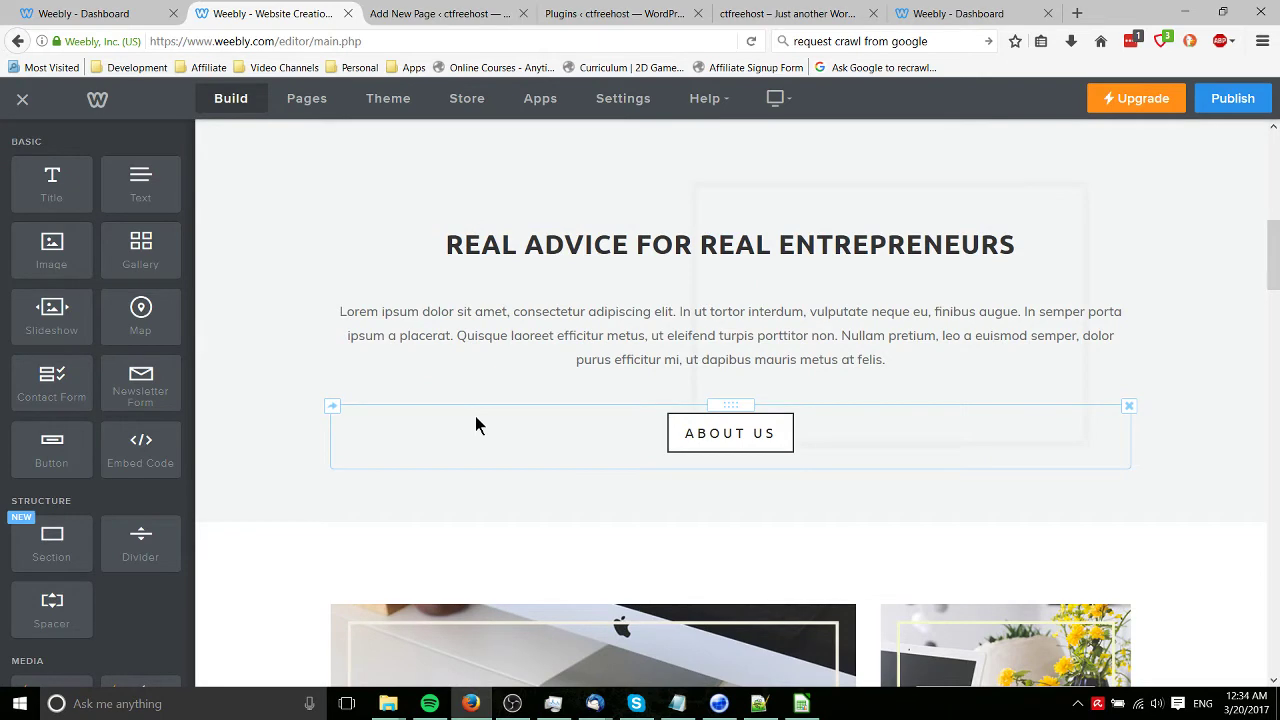
scroll(475, 416, down, 3)
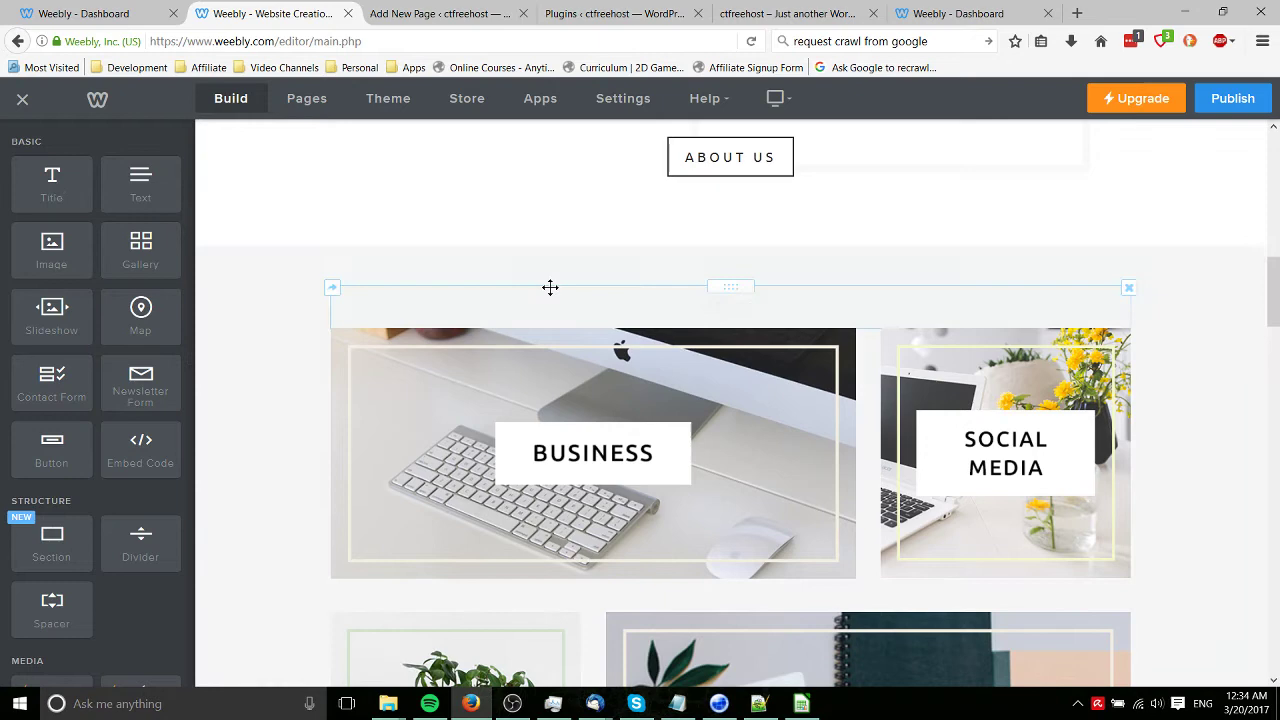
scroll(583, 300, up, 10)
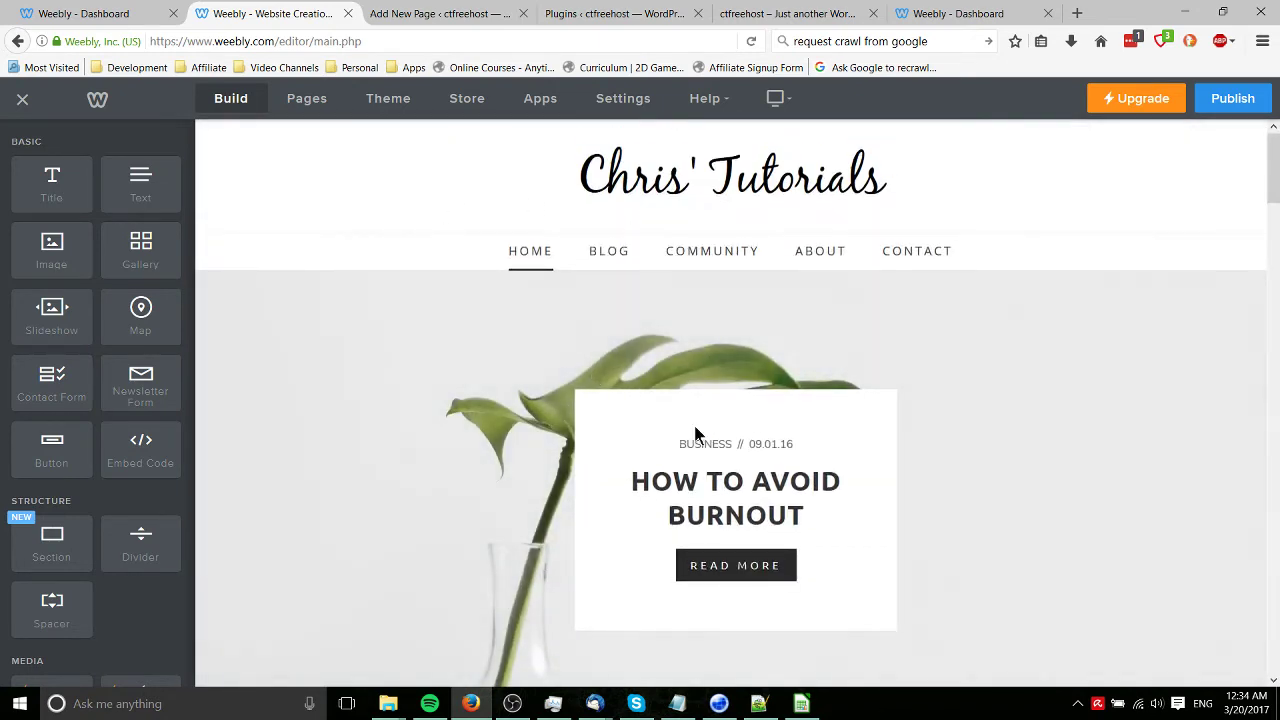
scroll(697, 435, down, 8)
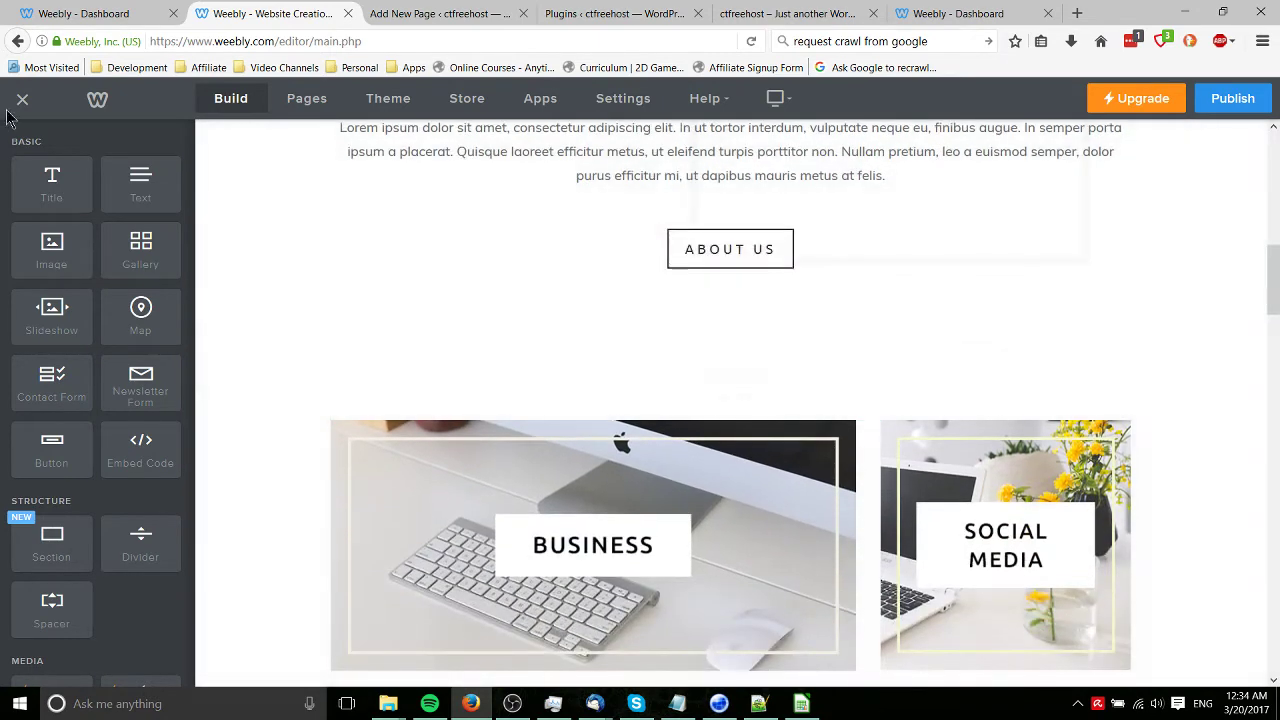
Add a Title element above the Business and Social Media images with the text "THIS IS THE BEST BUSINESS OF ALL TIME!".
drag(51, 182, 749, 372)
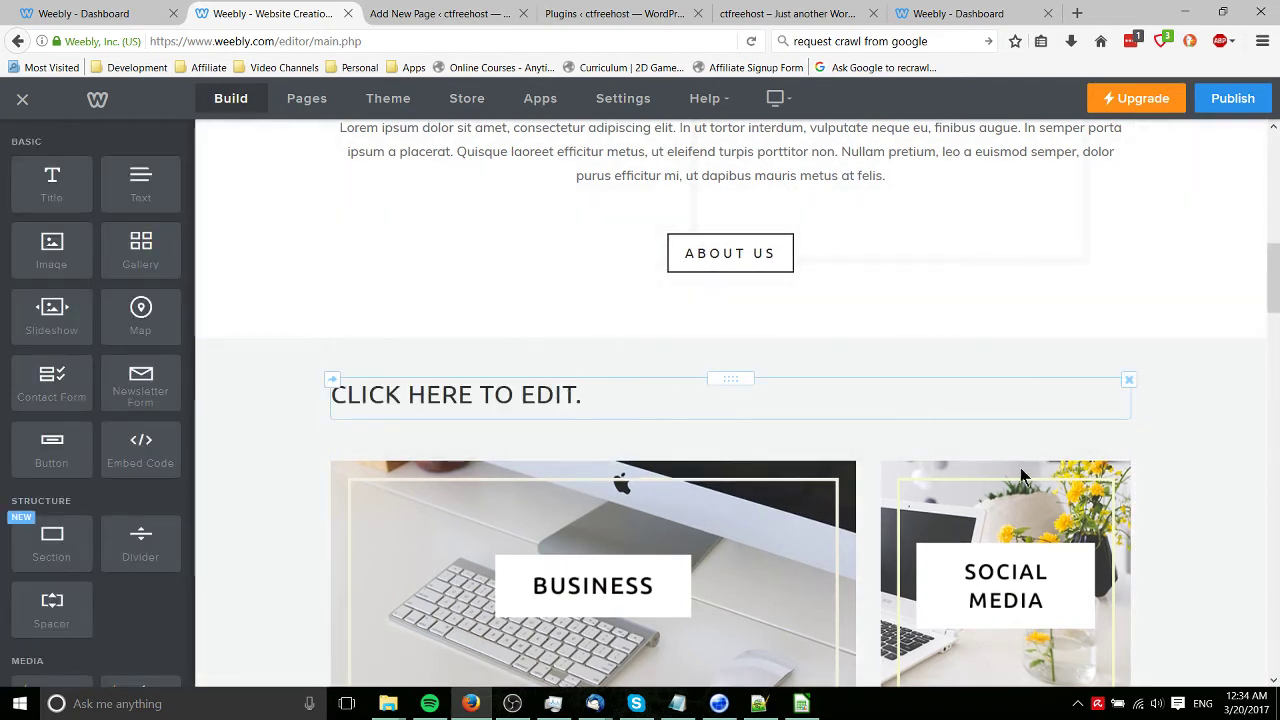
click(646, 402)
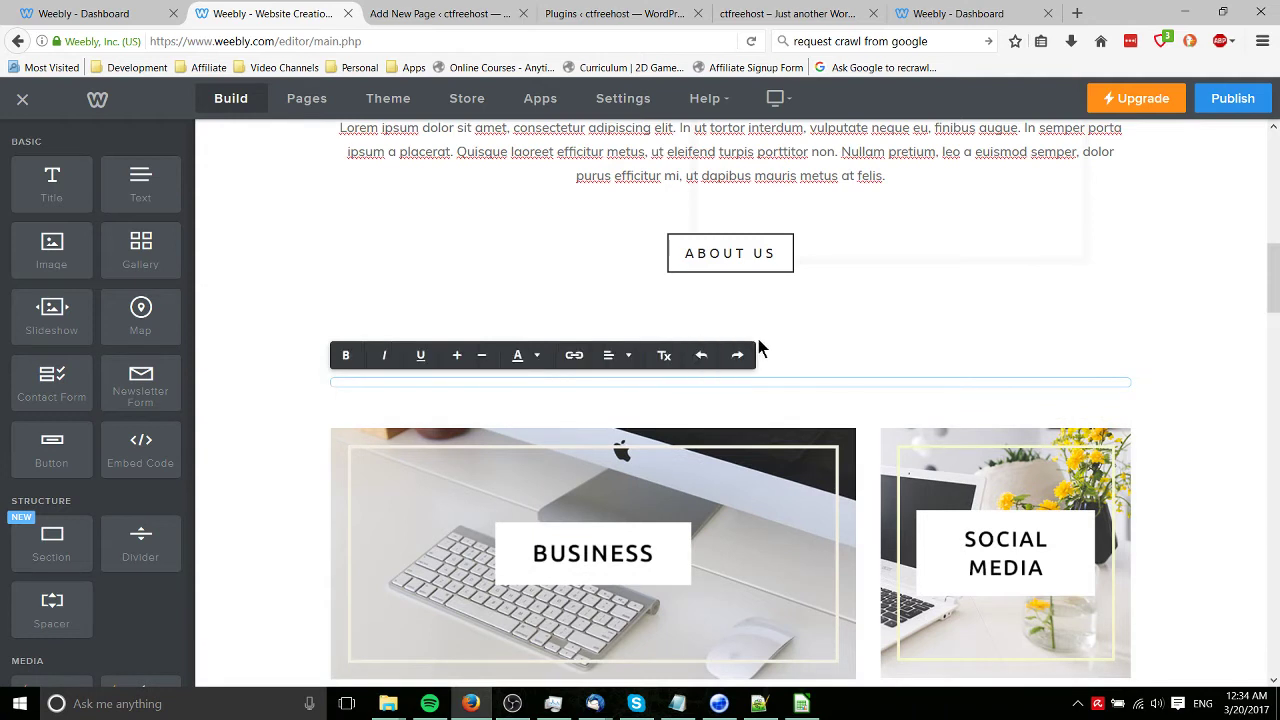
text(THIS IS THE BEST )
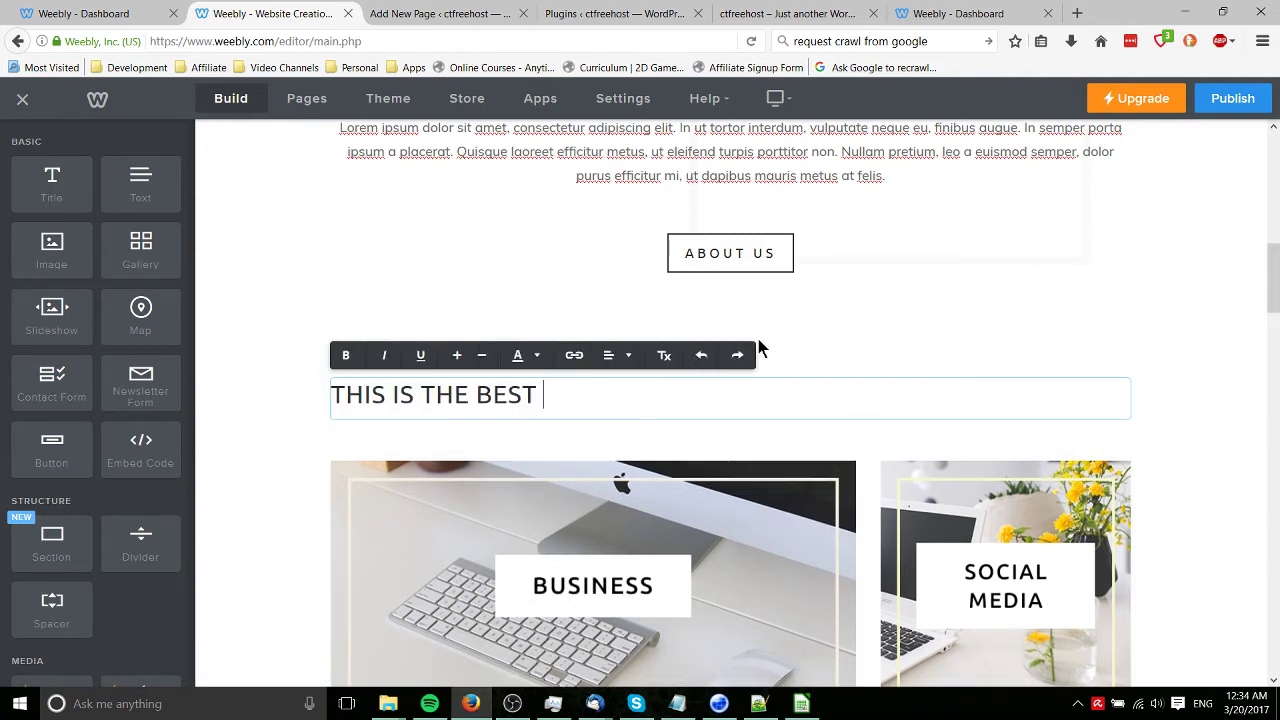
text(BUSINESS OF ALL TIME)
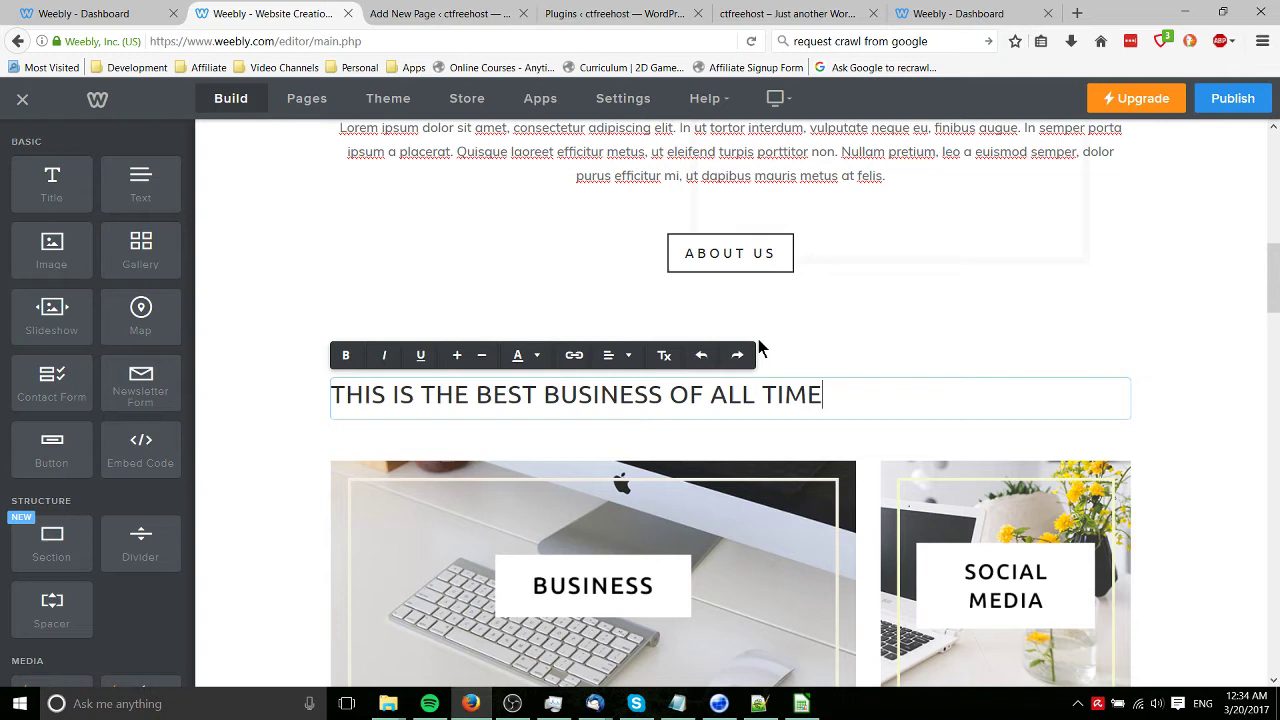
text(.)
key(BackSpace)
text(!)
Centre the new title, then open its text colour palette and close it without choosing a colour.
click(617, 355)
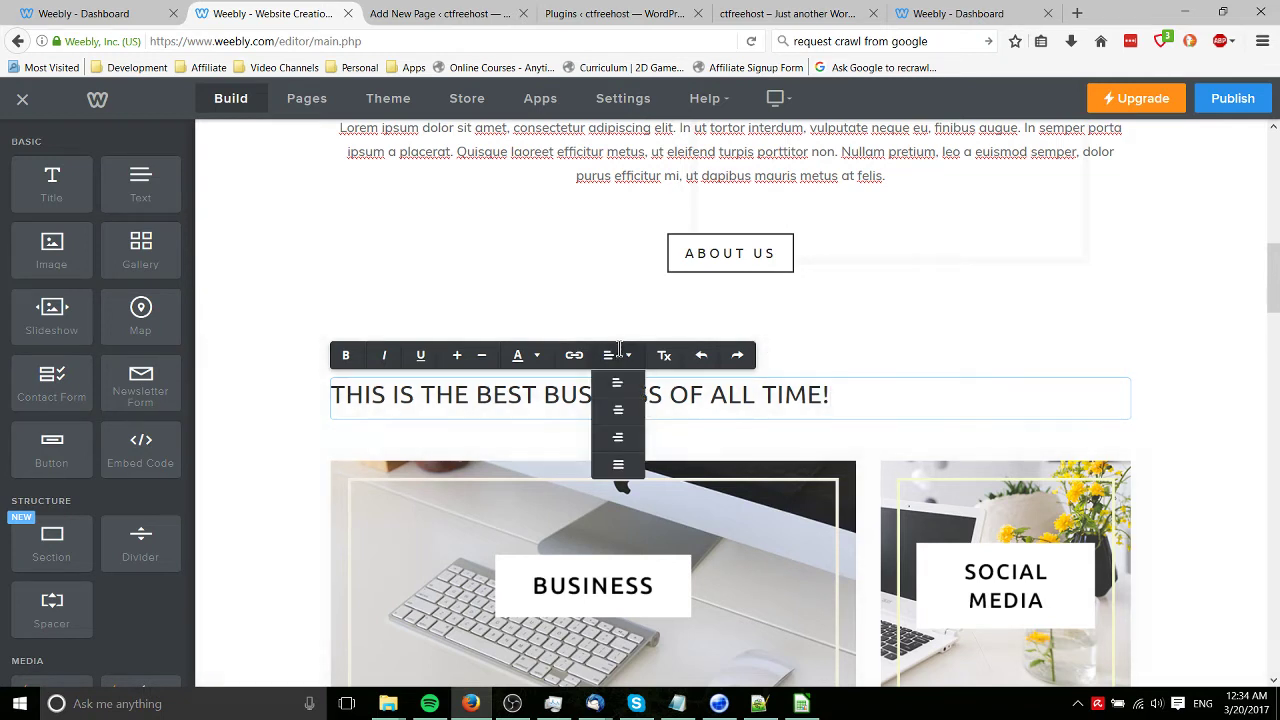
click(617, 410)
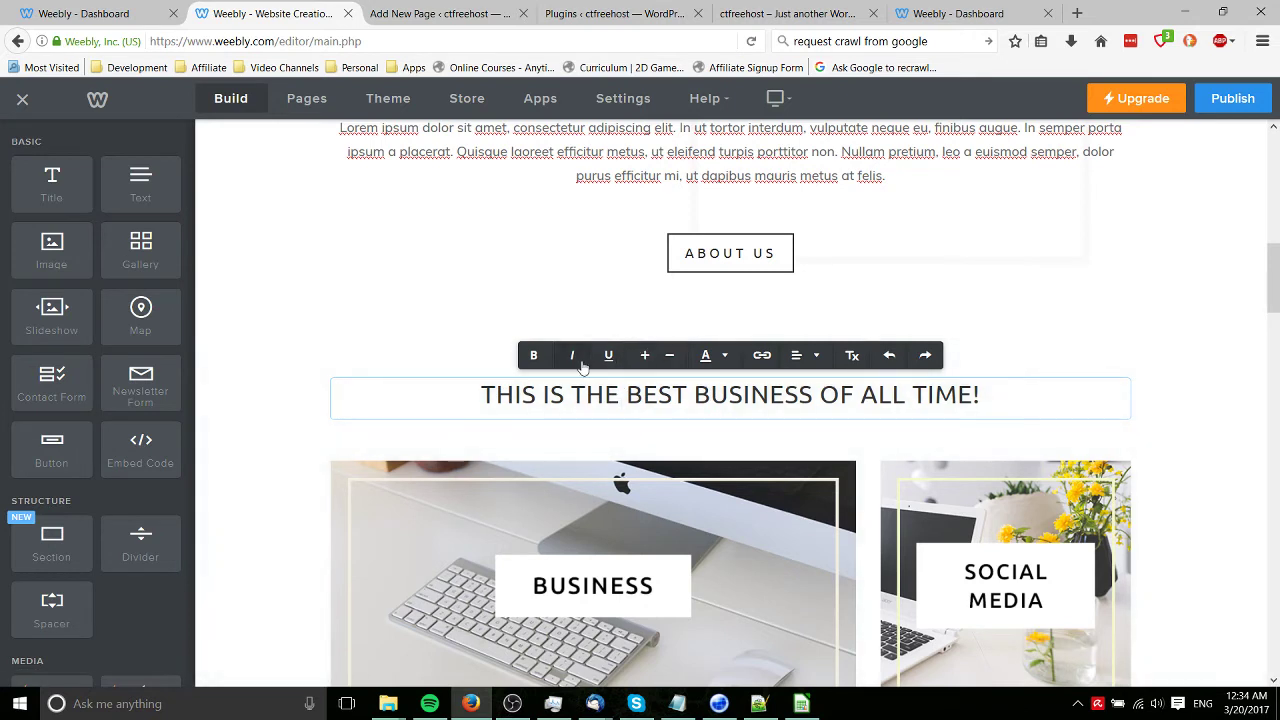
click(730, 357)
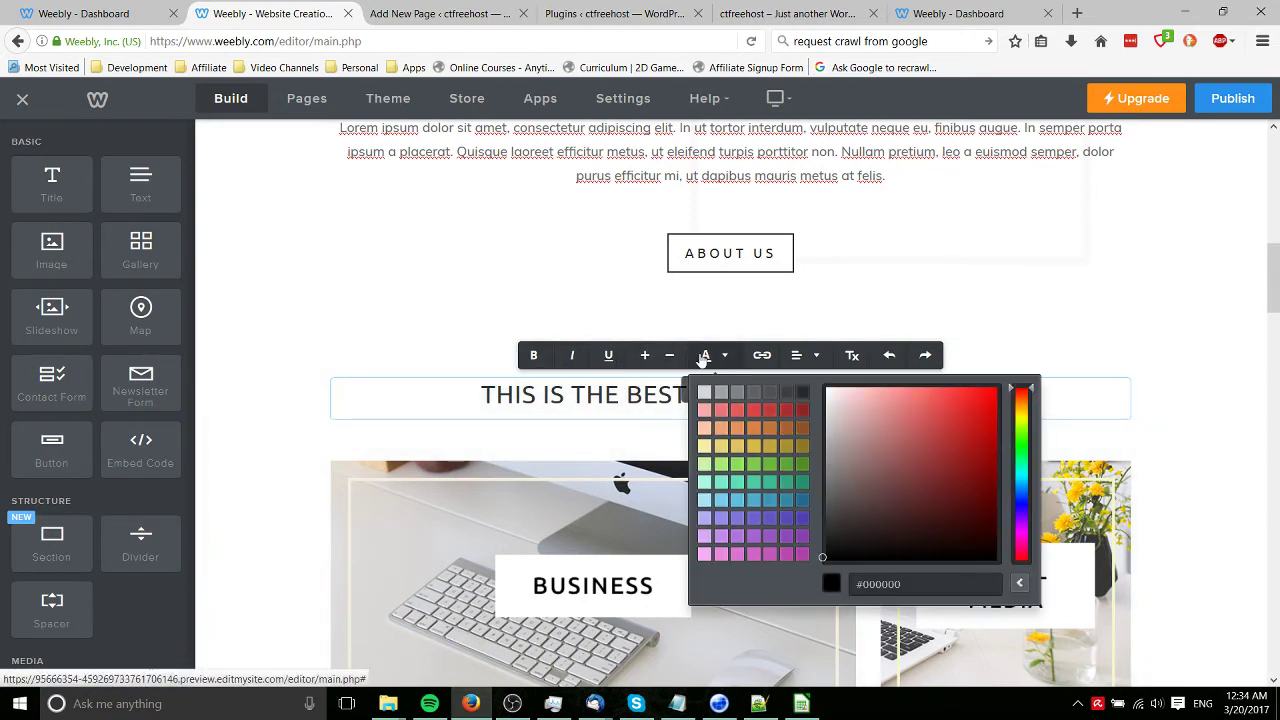
click(704, 356)
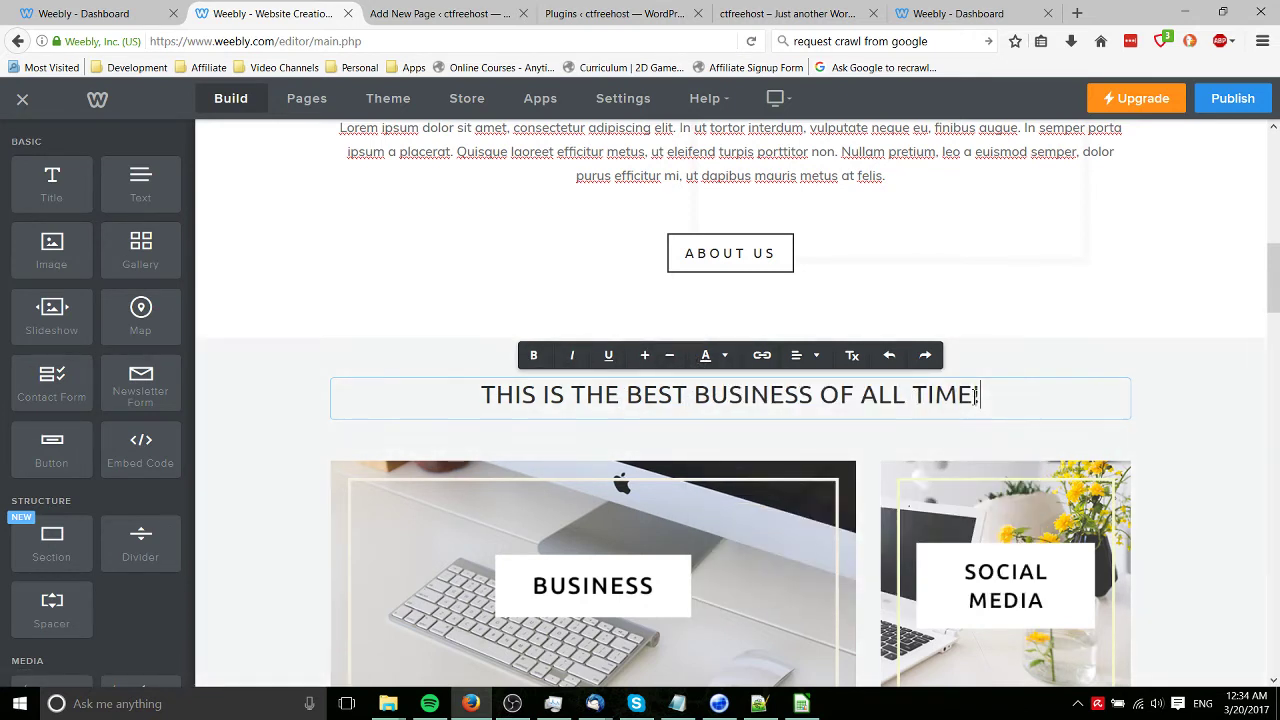
Enlarge the whole title text until it spans nearly the full content width, then deselect it.
drag(975, 394, 478, 395)
click(647, 358)
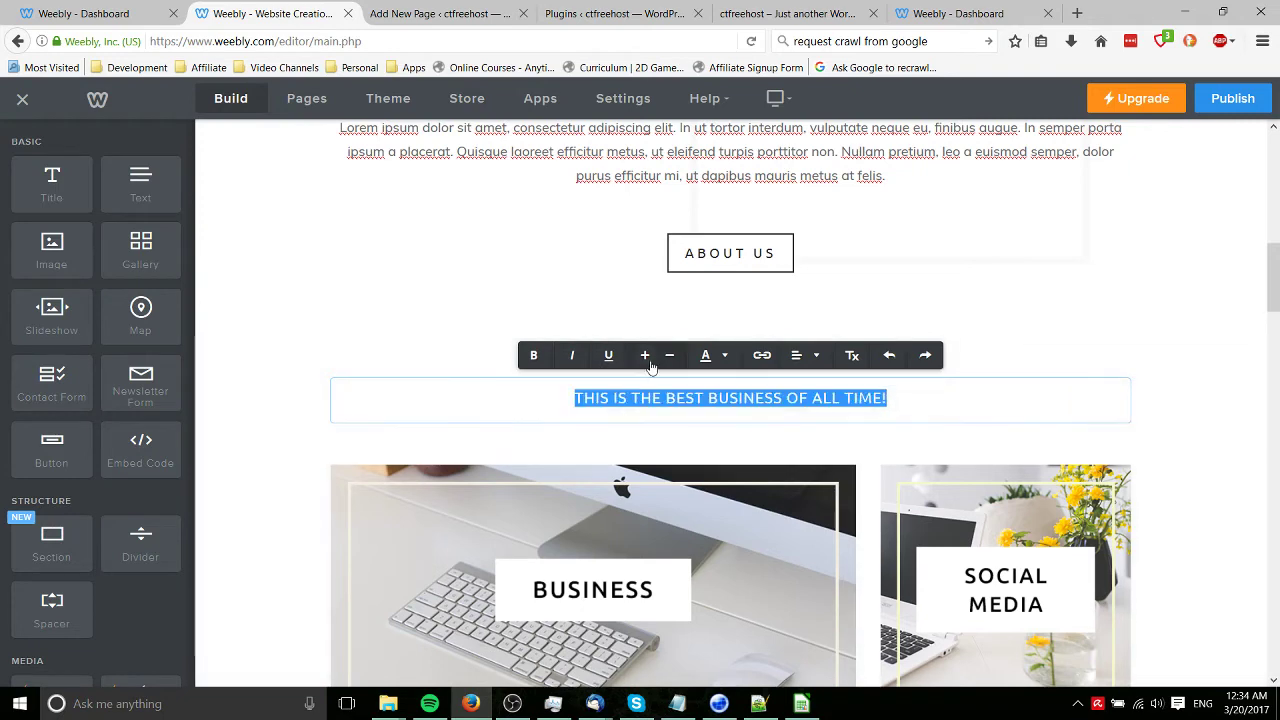
click(646, 357)
click(670, 357)
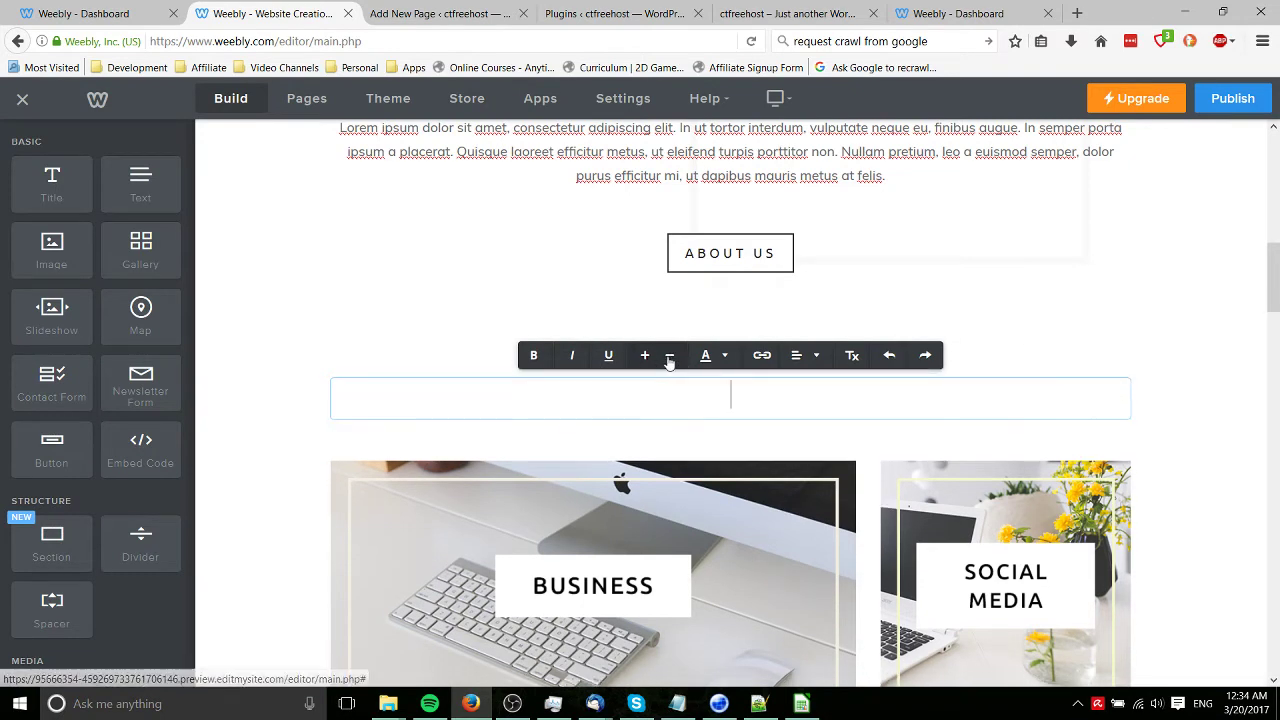
click(670, 357)
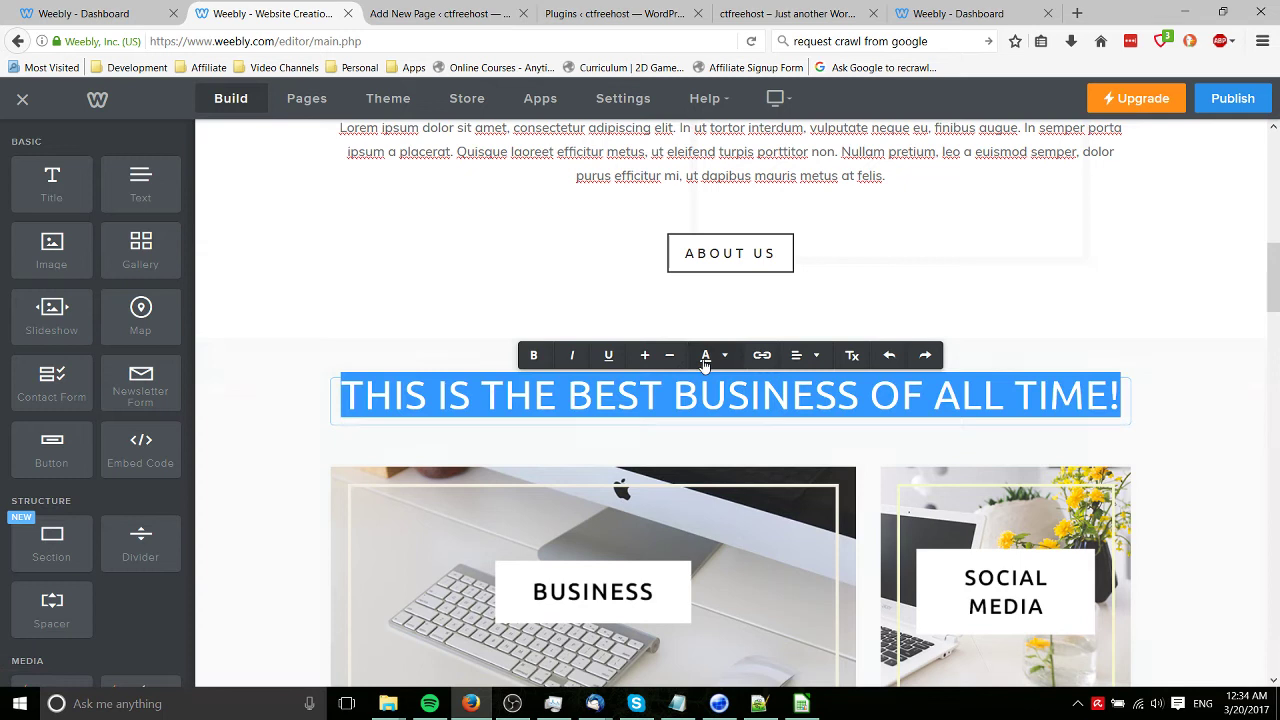
click(1128, 363)
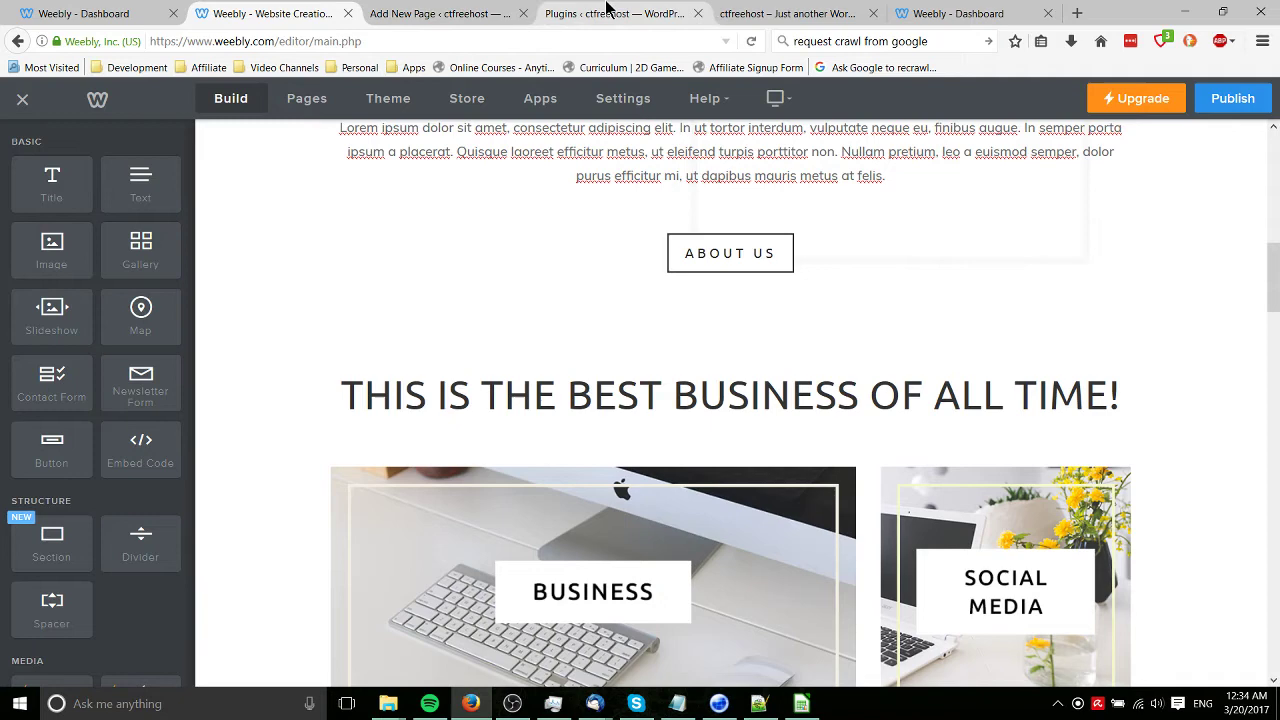
Switch to the WeeblyVsWordPress2017.ods sheet in LibreOffice Calc and review the Weebly features entry on newsletter, contact form and page builder.
click(801, 703)
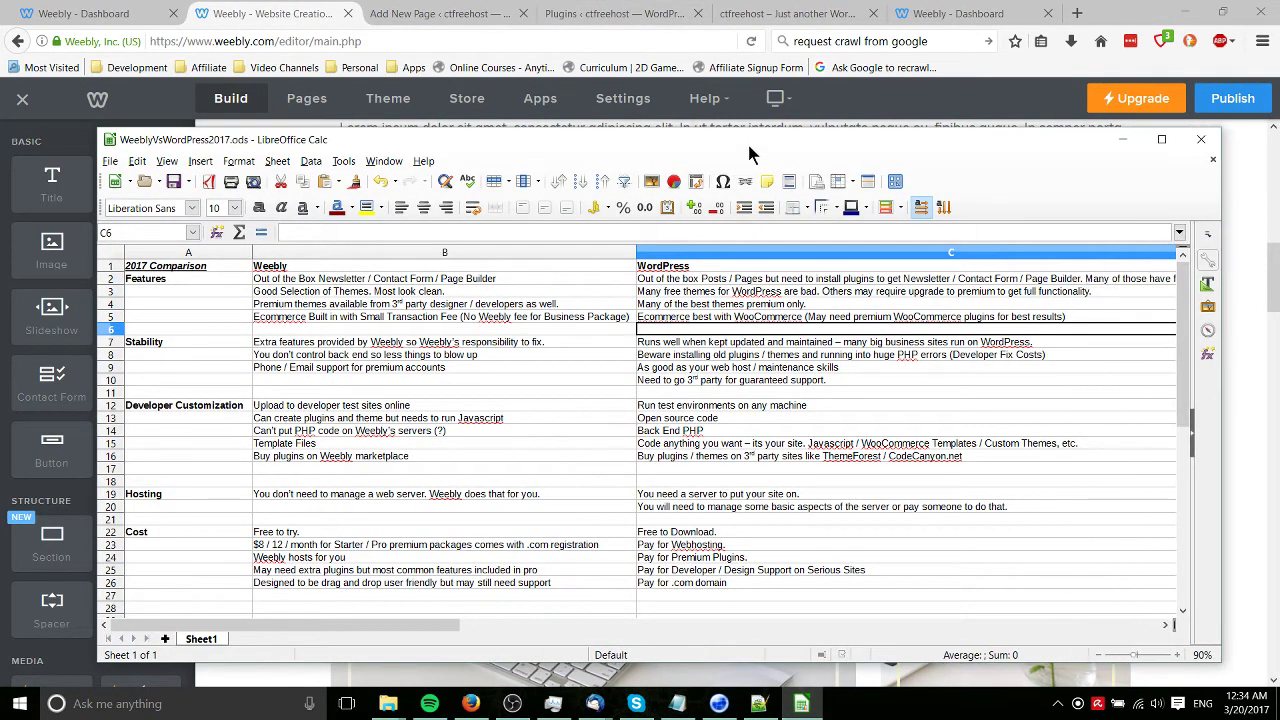
drag(751, 140, 735, 133)
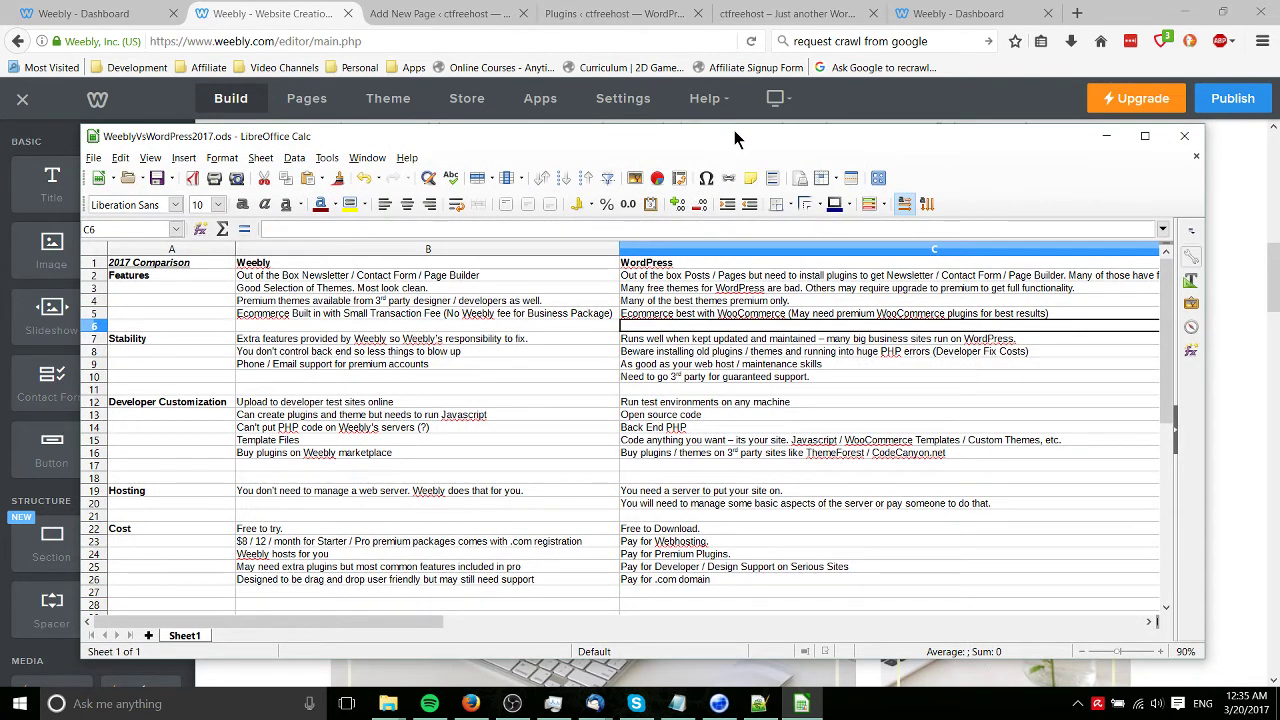
click(537, 279)
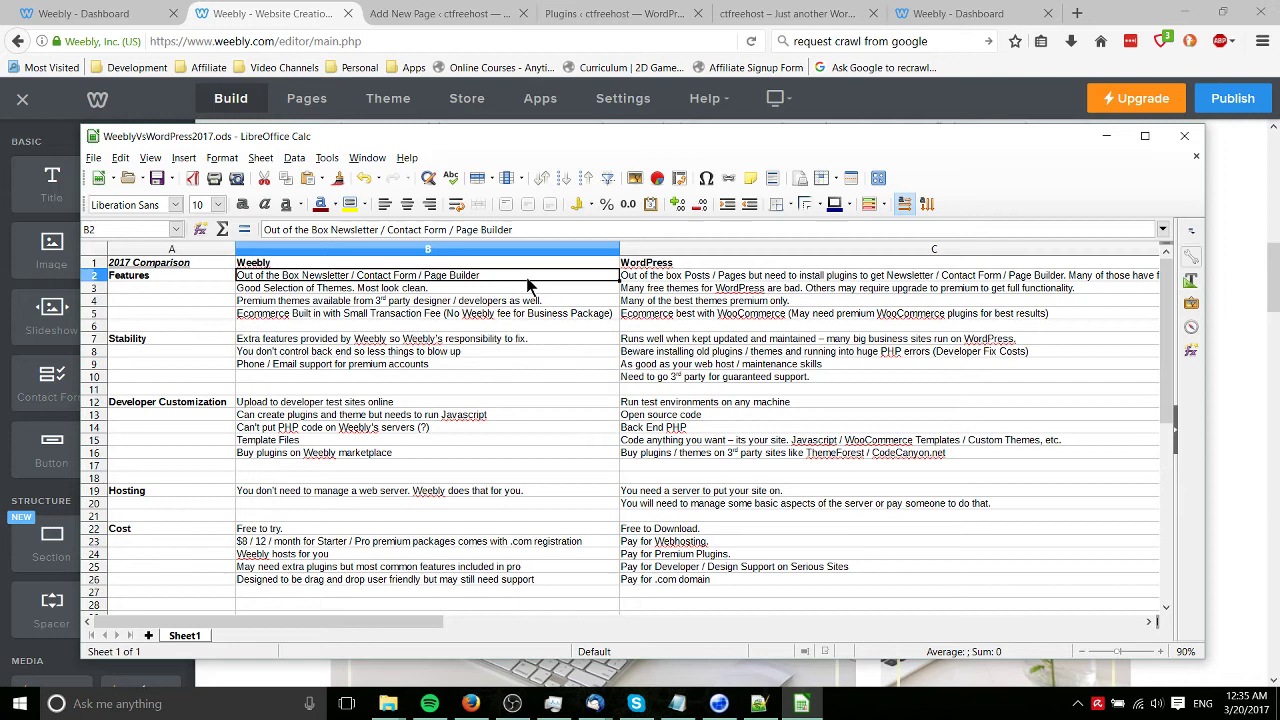
Return to the Weebly editor and add a Newsletter Form between the Business and Resources image rows.
click(967, 100)
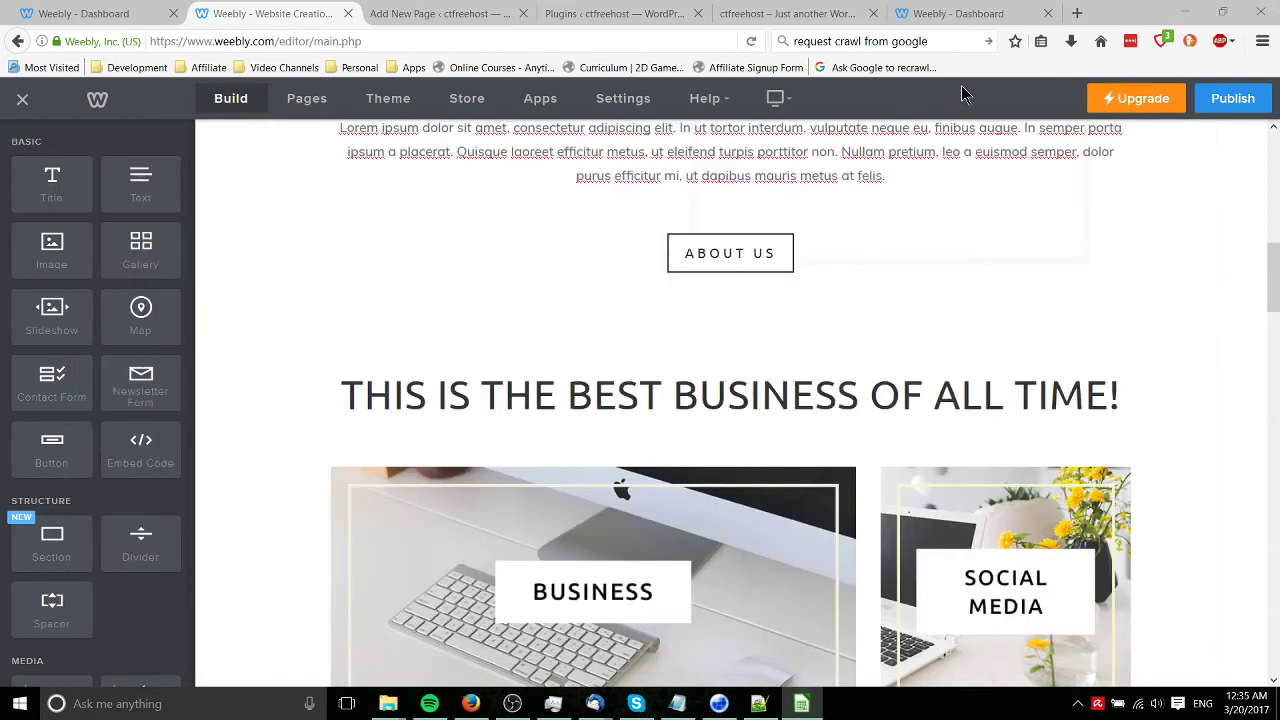
scroll(357, 383, down, 3)
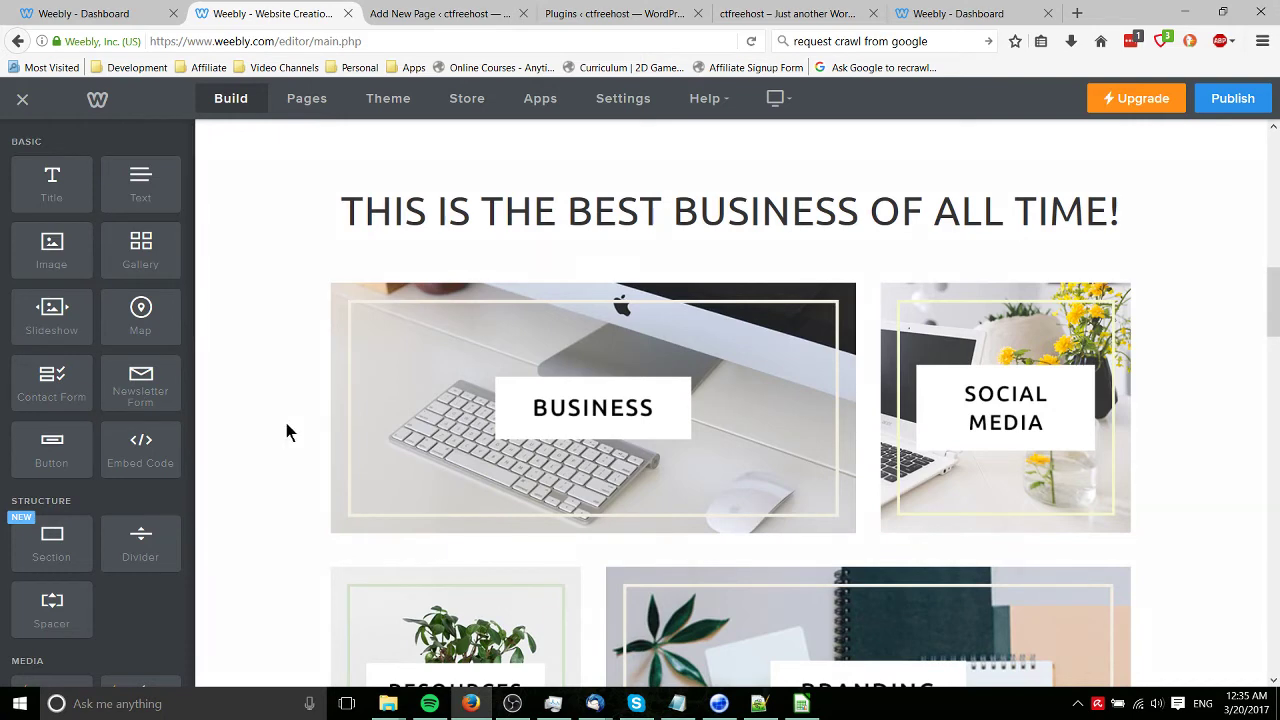
scroll(286, 429, down, 2)
drag(128, 384, 668, 459)
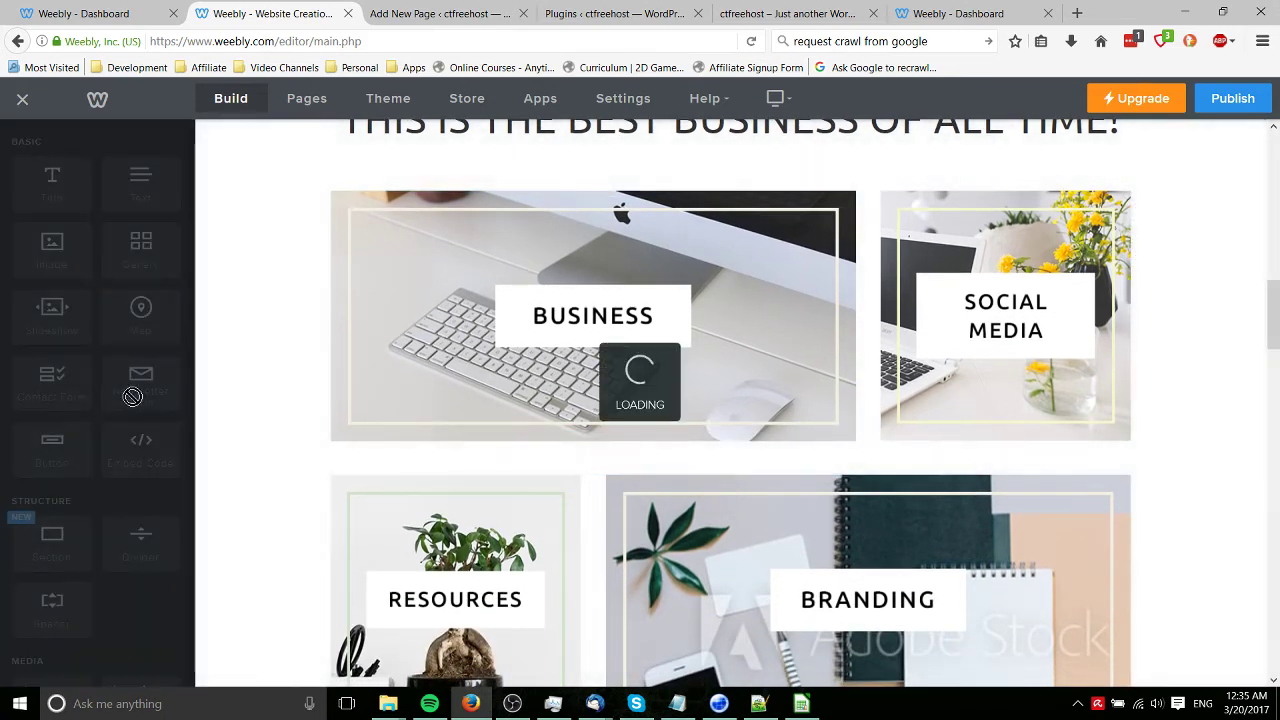
scroll(498, 470, down, 4)
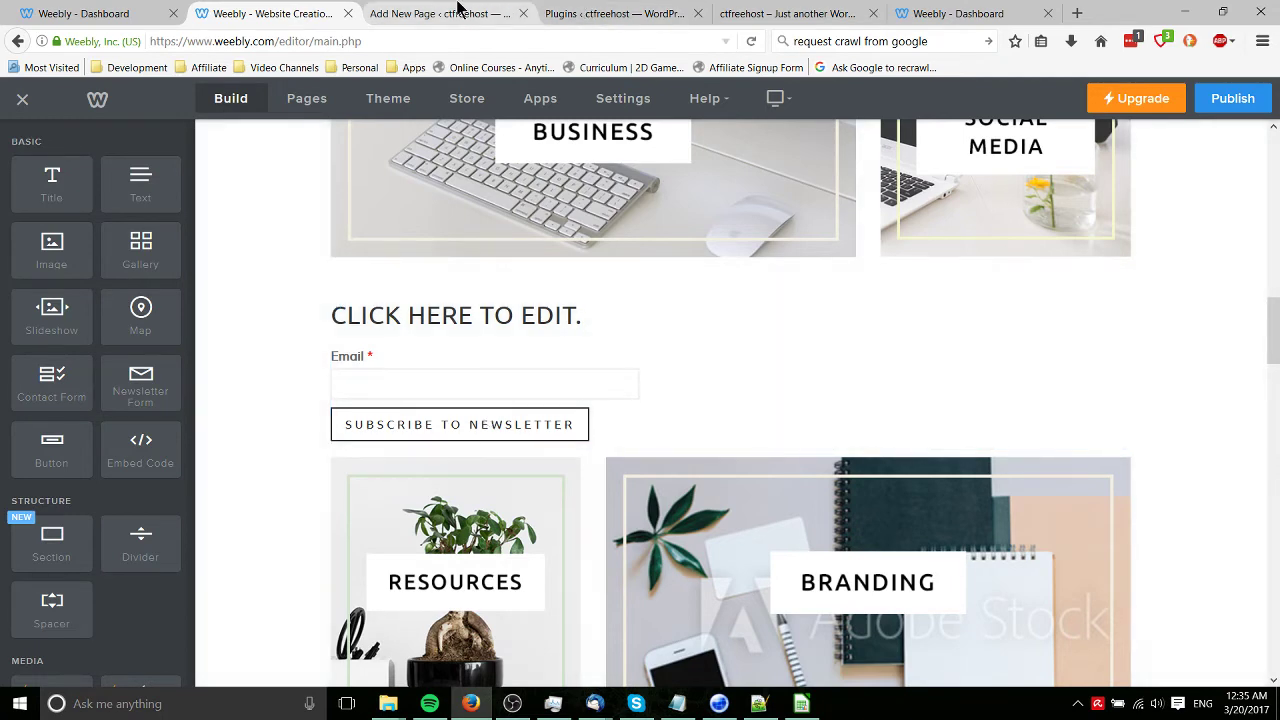
Compare the SiteOrigin Button settings in WordPress, the Weebly page with its newsletter form, and the feature notes in the Calc sheet.
click(457, 12)
click(318, 12)
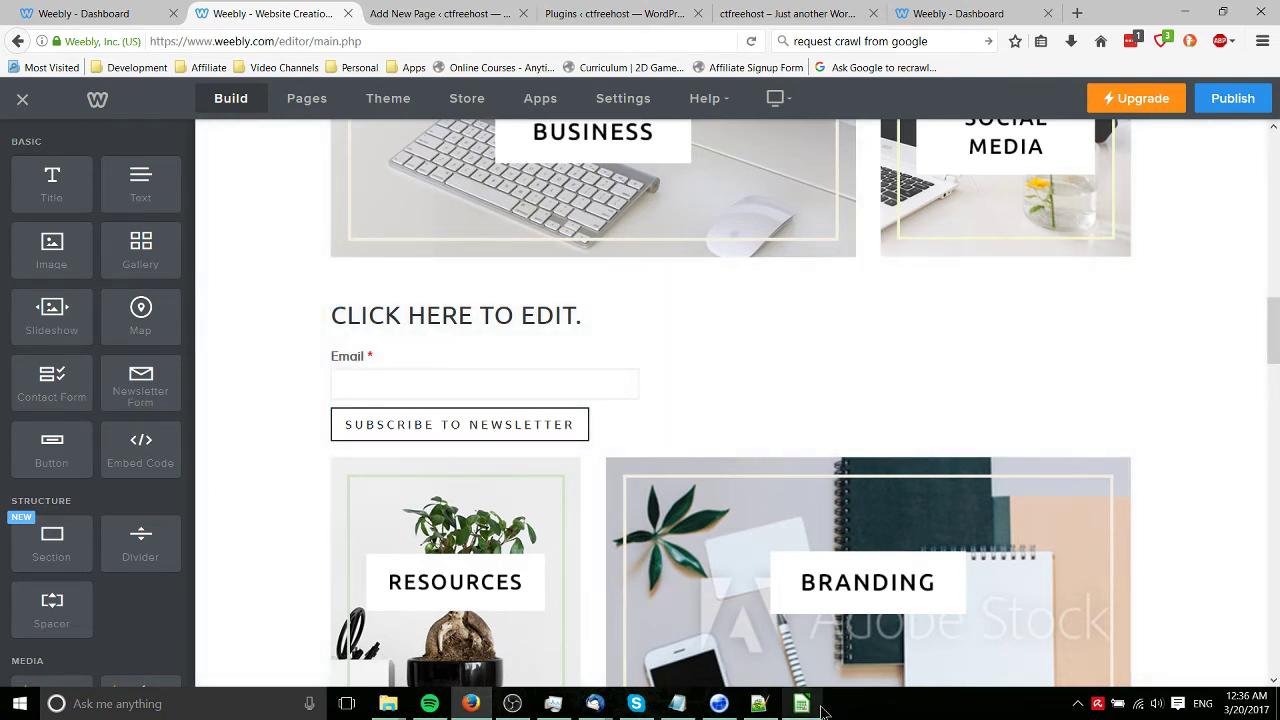
click(801, 703)
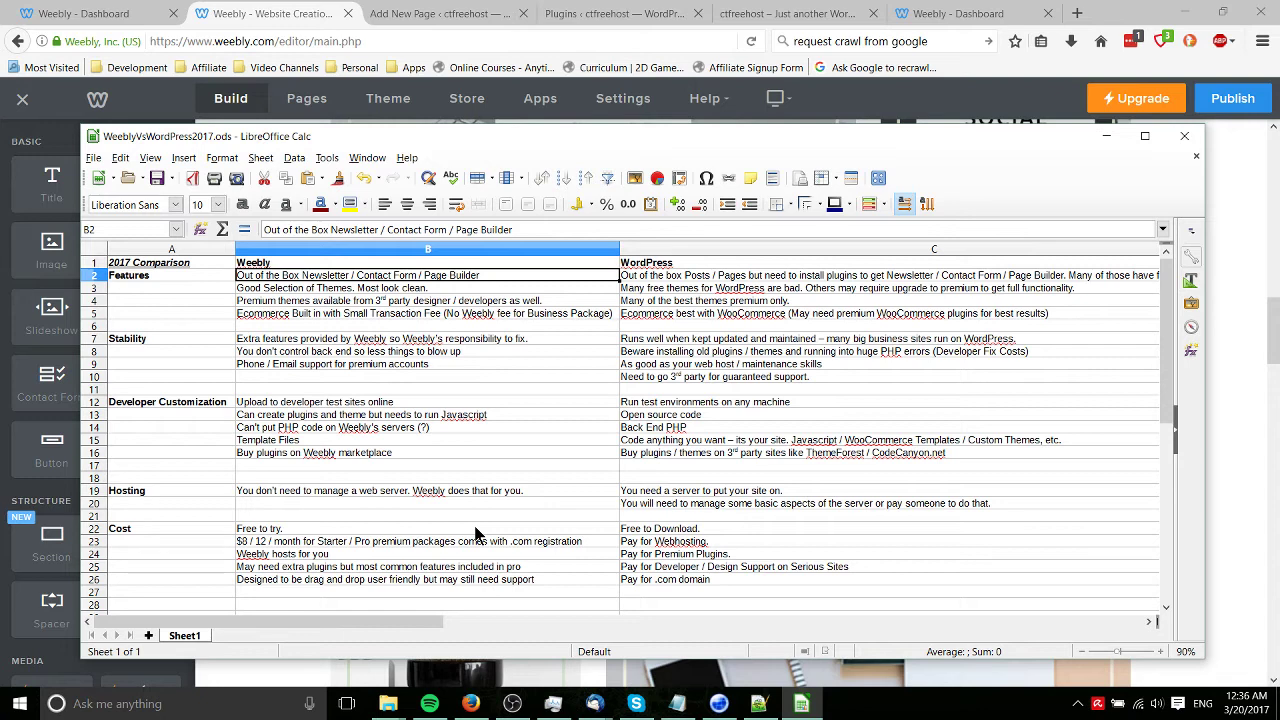
click(476, 15)
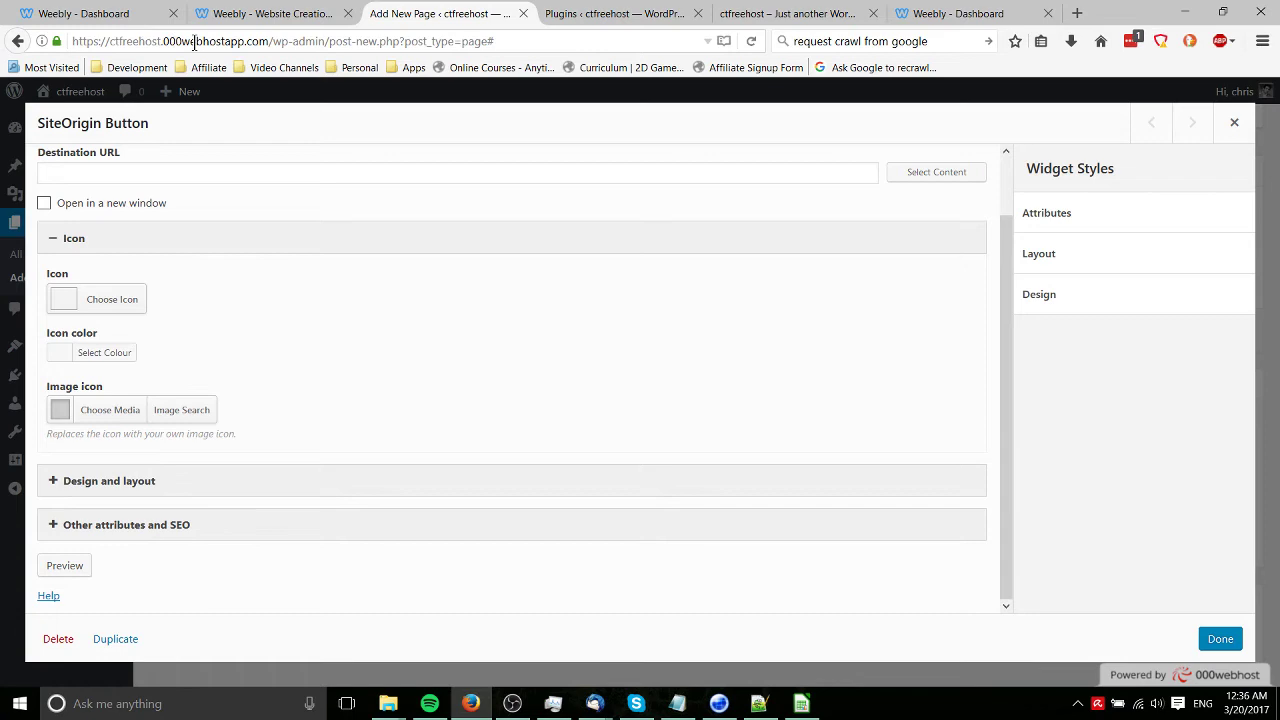
click(285, 27)
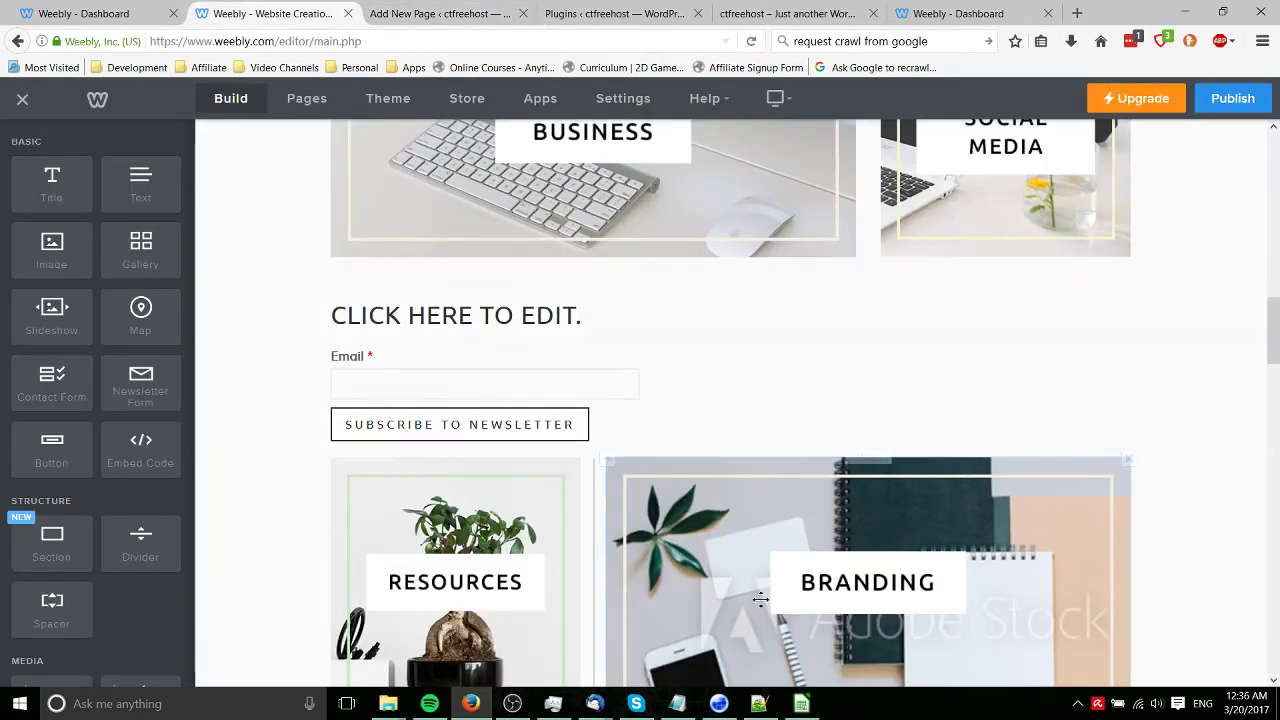
click(801, 703)
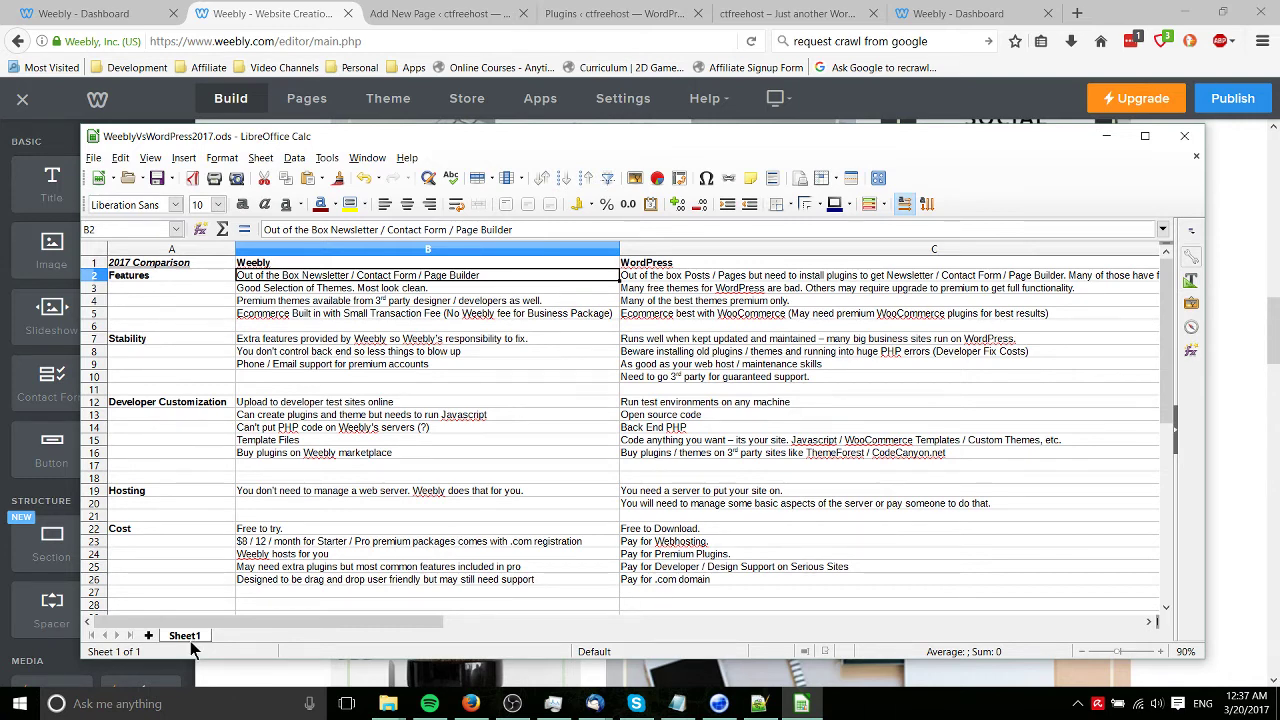
Return to the Weebly editor and examine the available structure, media and eCommerce elements.
click(198, 672)
scroll(369, 453, up, 3)
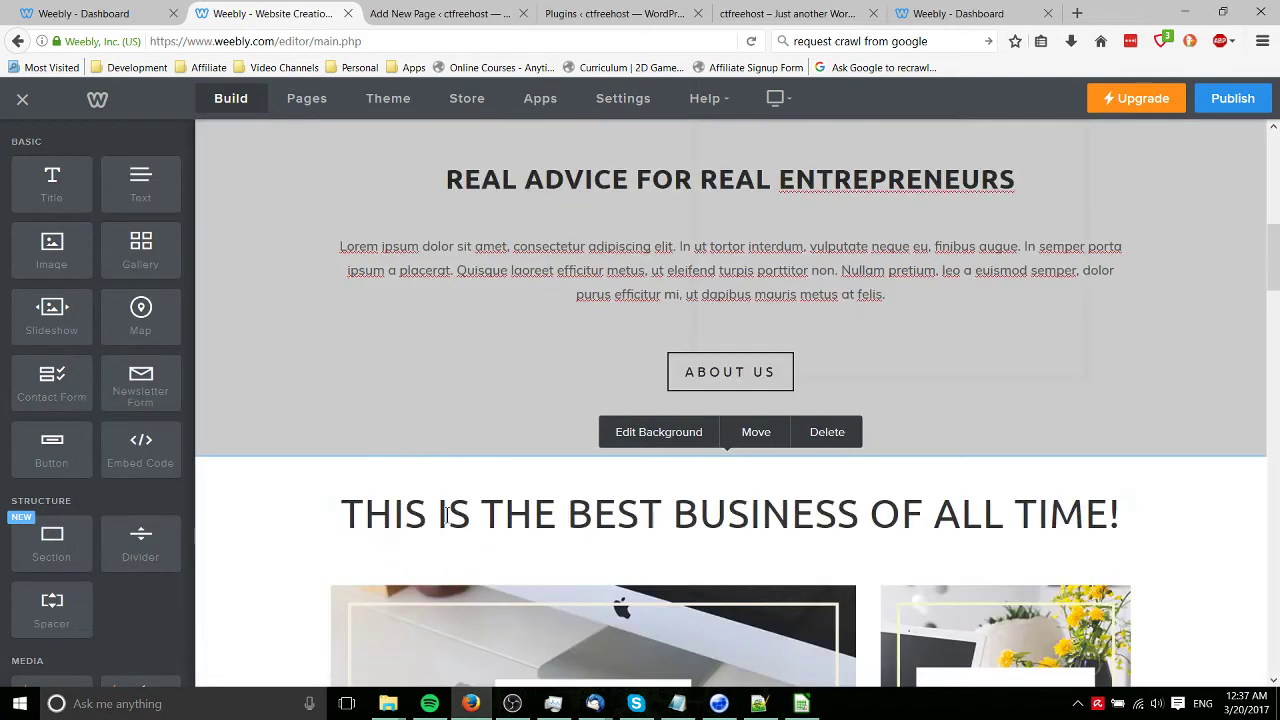
scroll(137, 463, down, 3)
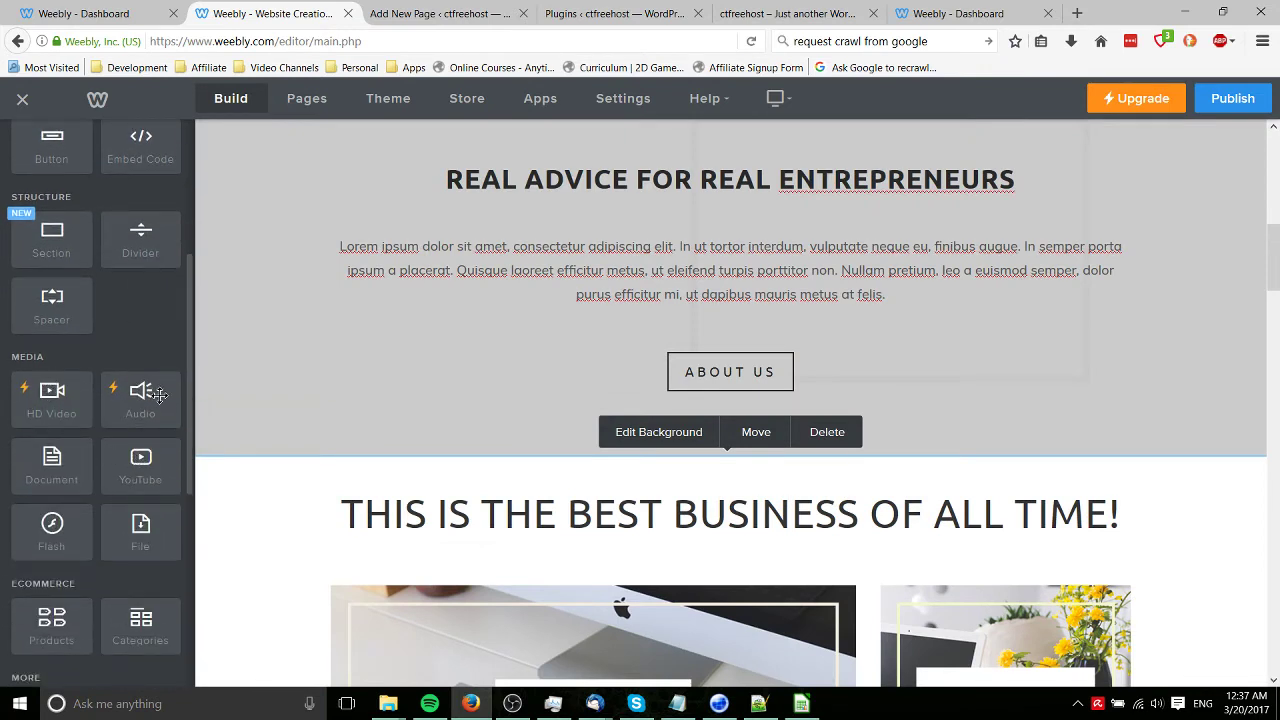
scroll(158, 395, down, 1)
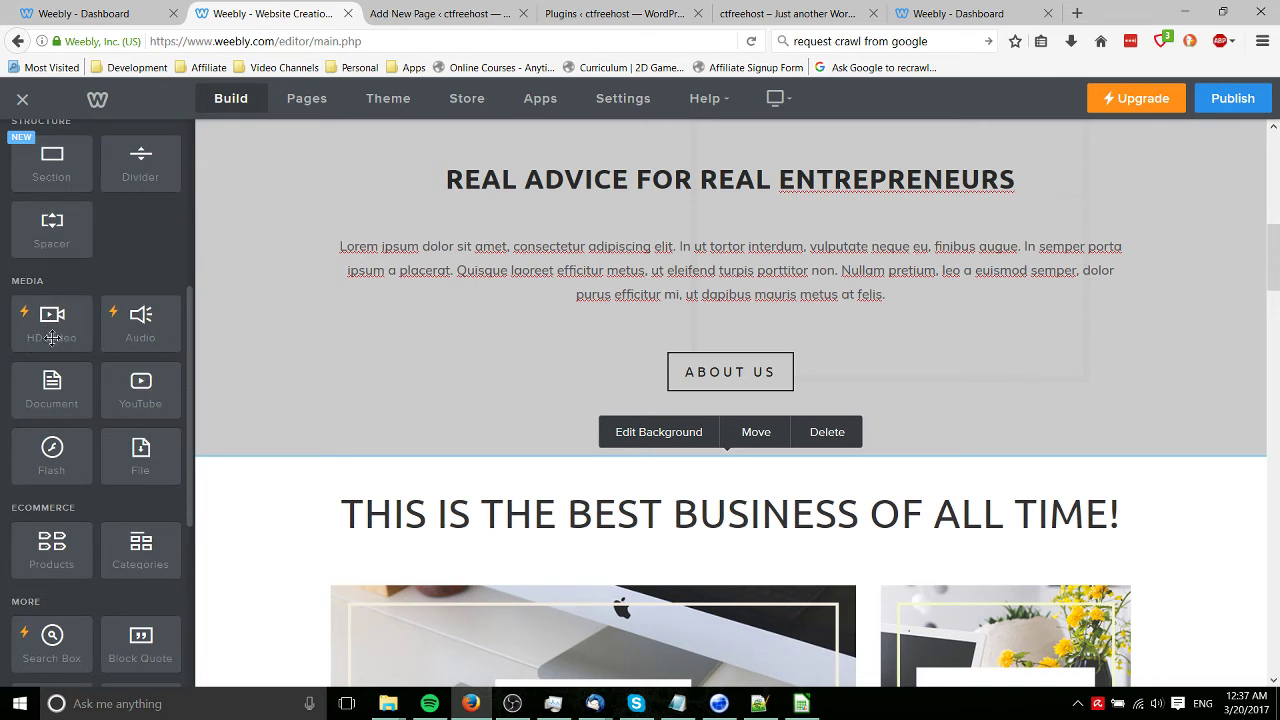
Check the comparison sheet, then examine Weebly's Compare Plans page for pricing, features, eCommerce, marketing and support across all plans.
click(799, 706)
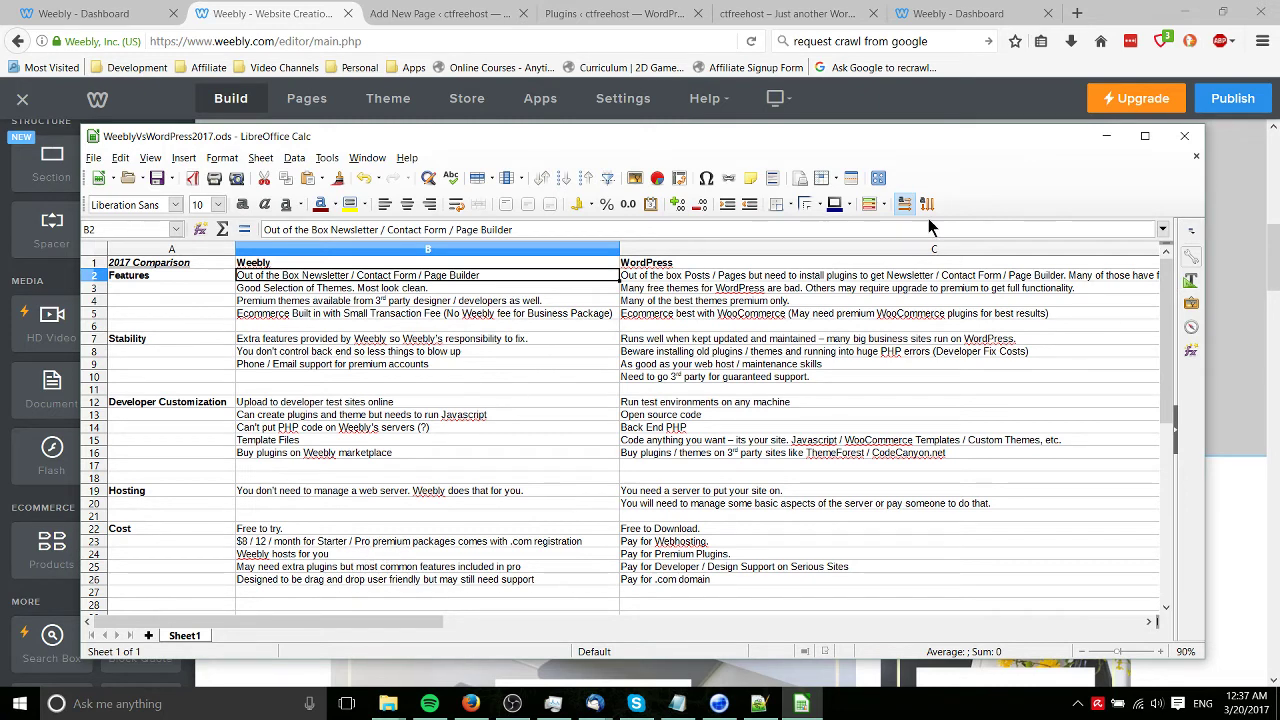
click(945, 14)
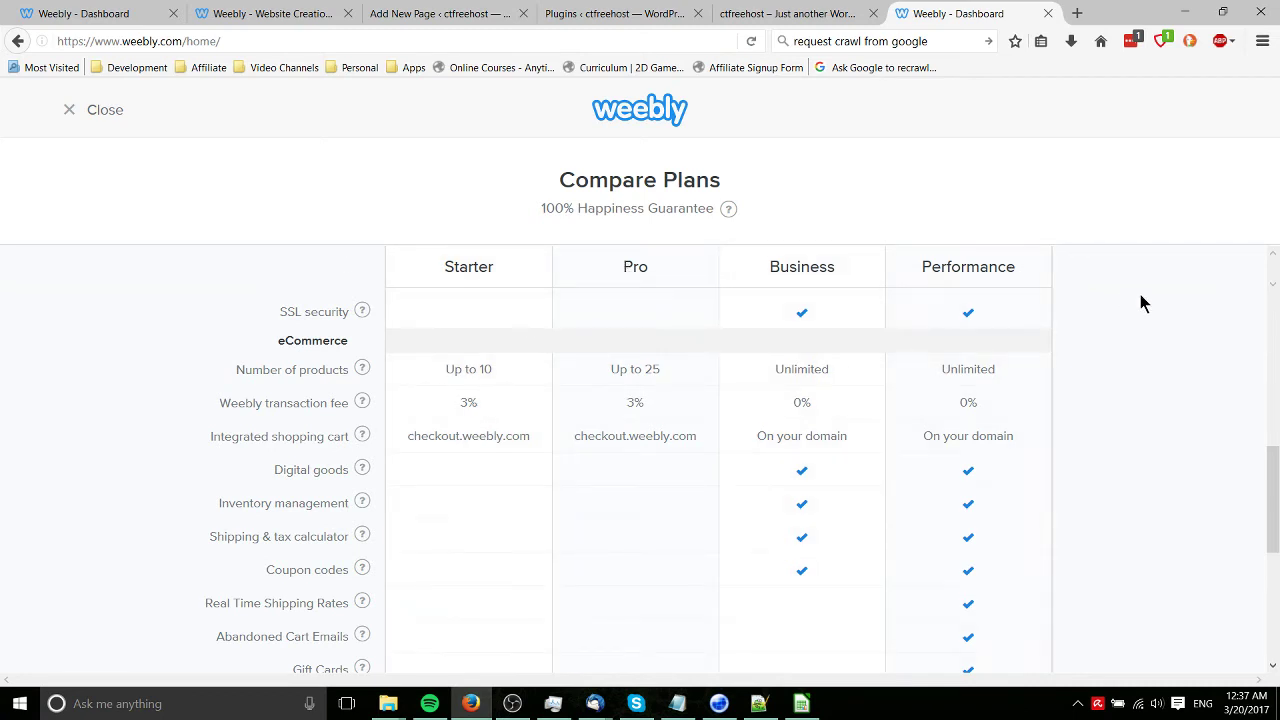
scroll(1141, 302, down, 5)
scroll(1143, 305, up, 10)
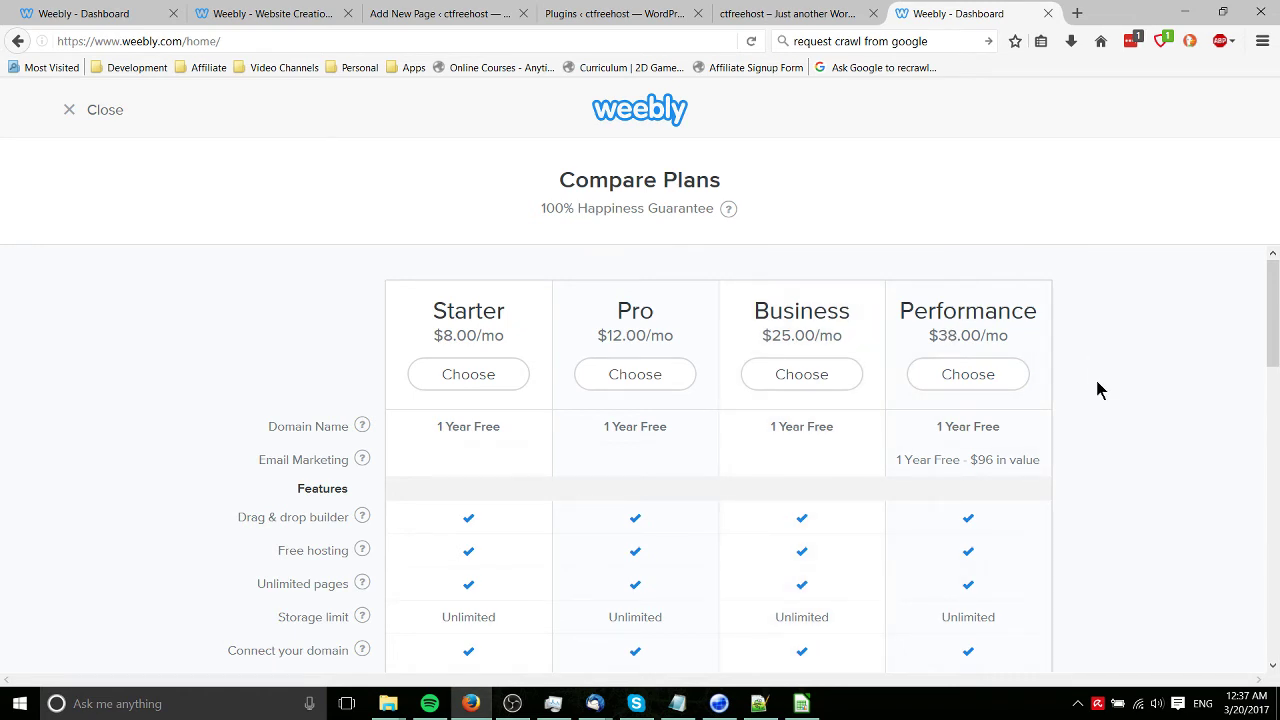
scroll(1066, 463, down, 5)
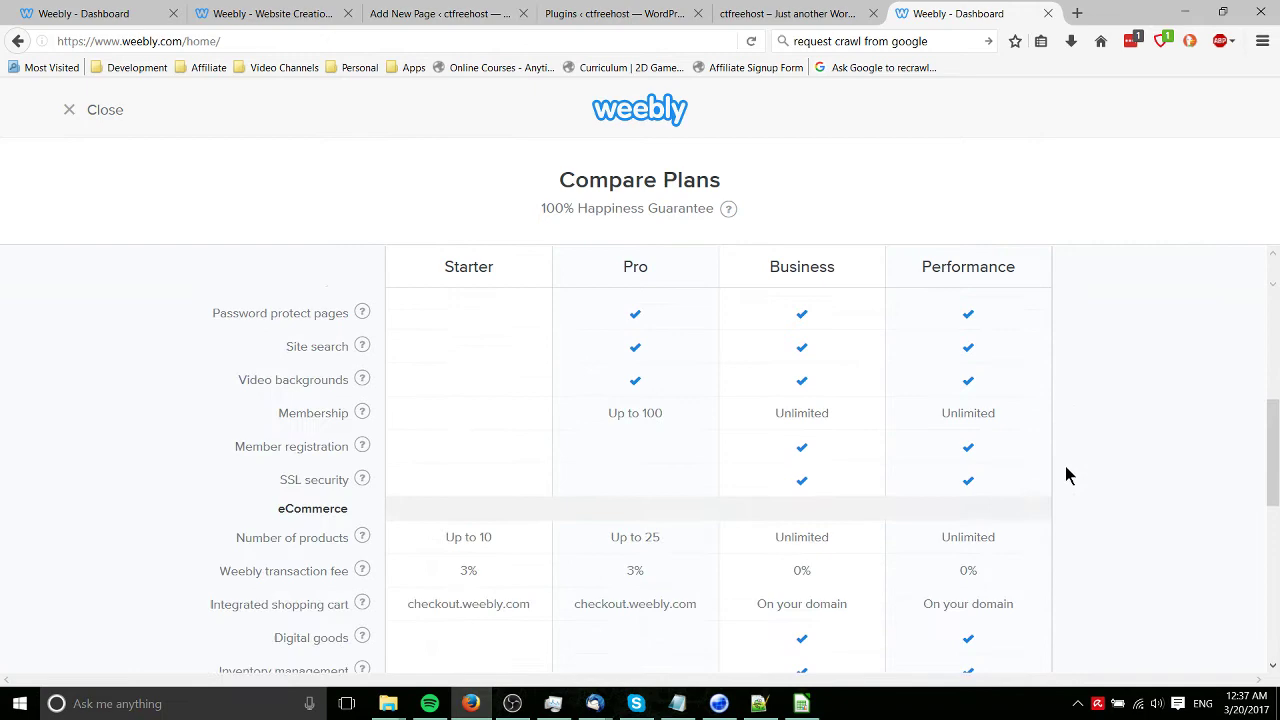
scroll(1066, 467, down, 8)
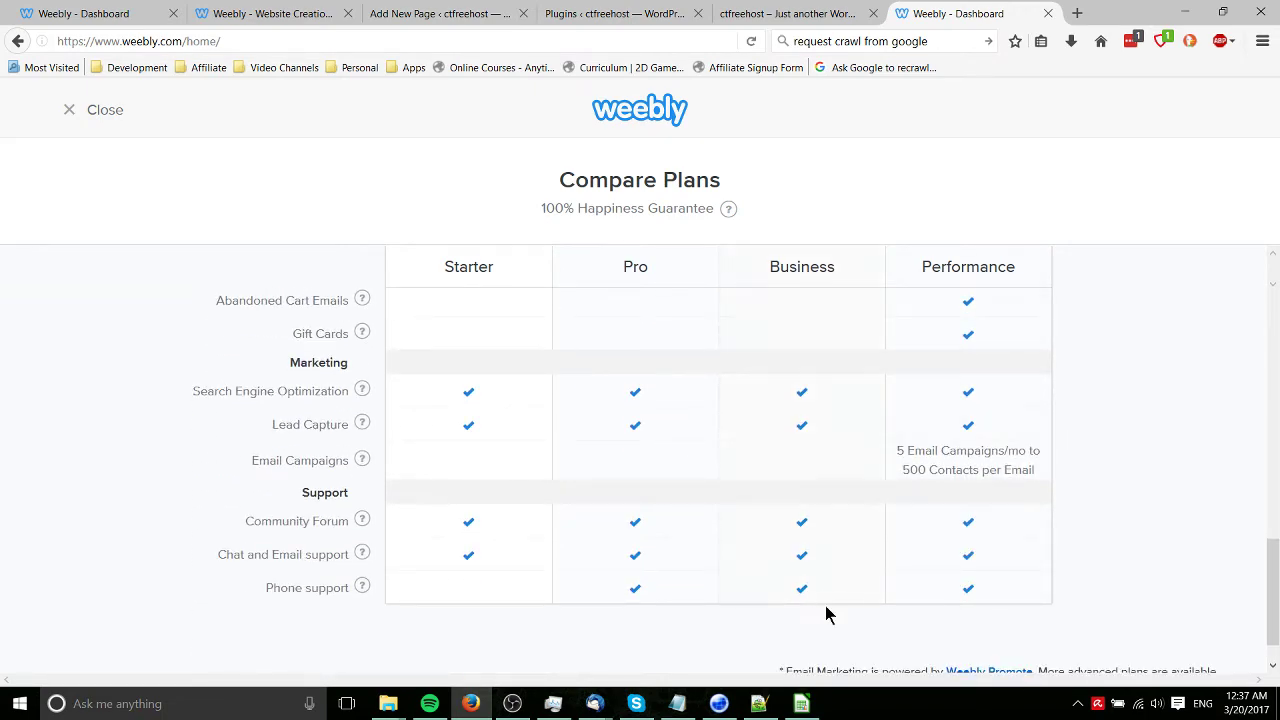
scroll(889, 557, up, 13)
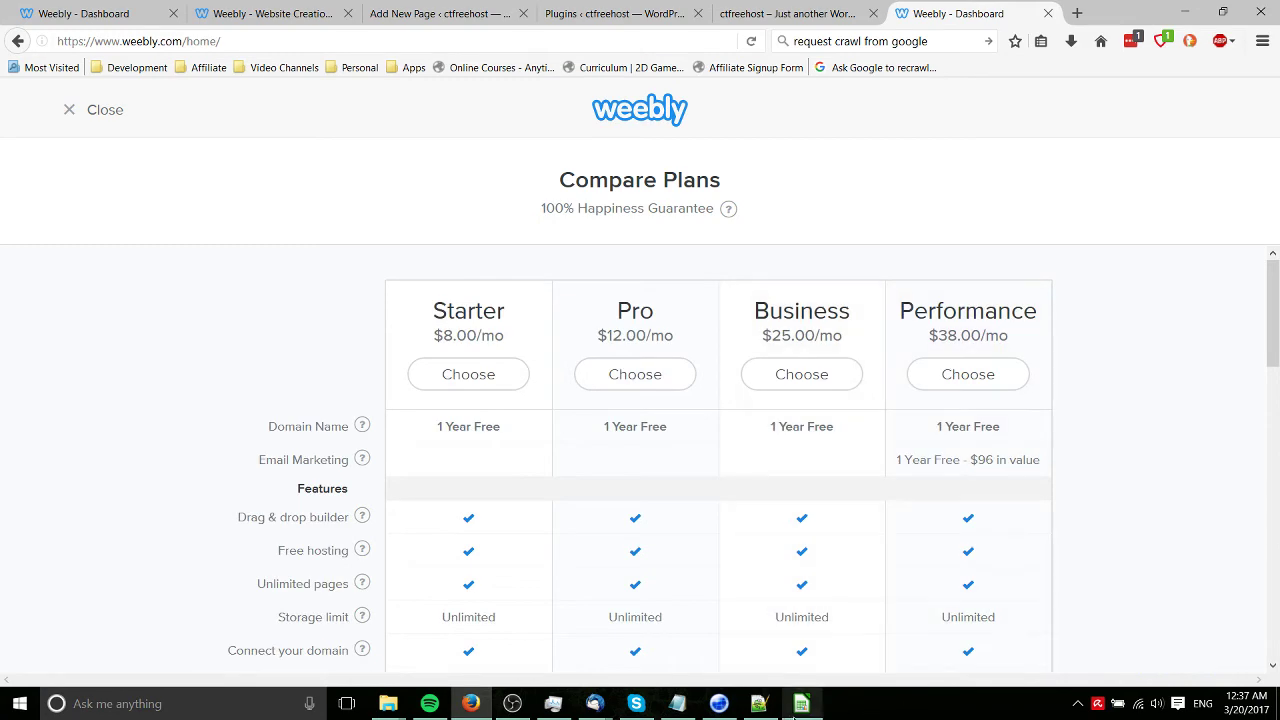
Switch to the Calc comparison sheet and review the WordPress cost notes and the Weebly stability notes.
click(802, 704)
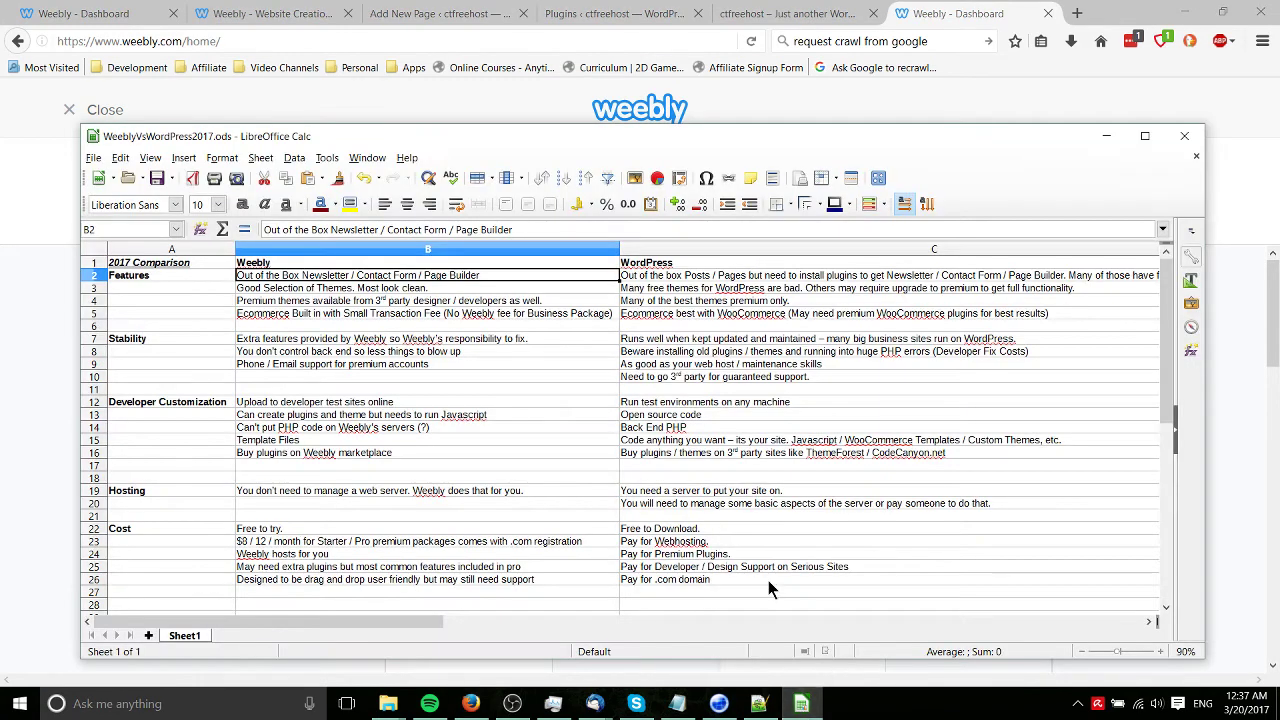
click(631, 565)
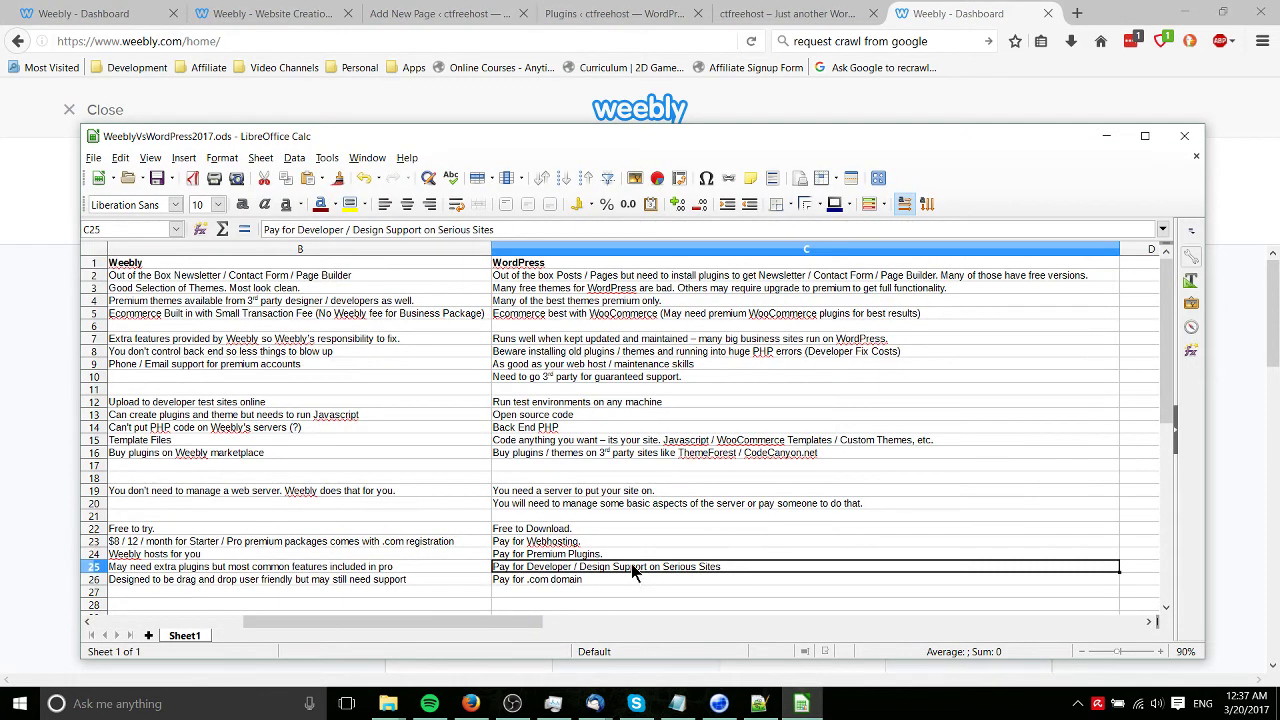
drag(530, 621, 490, 617)
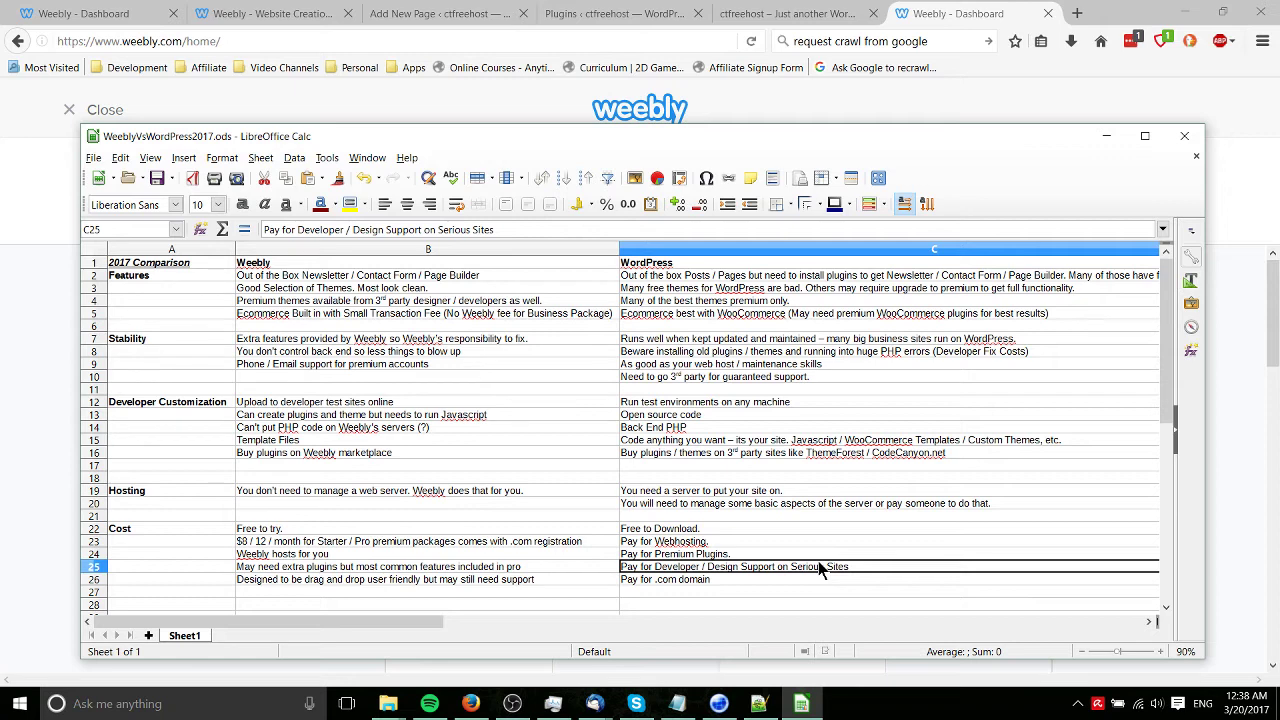
click(316, 351)
click(328, 340)
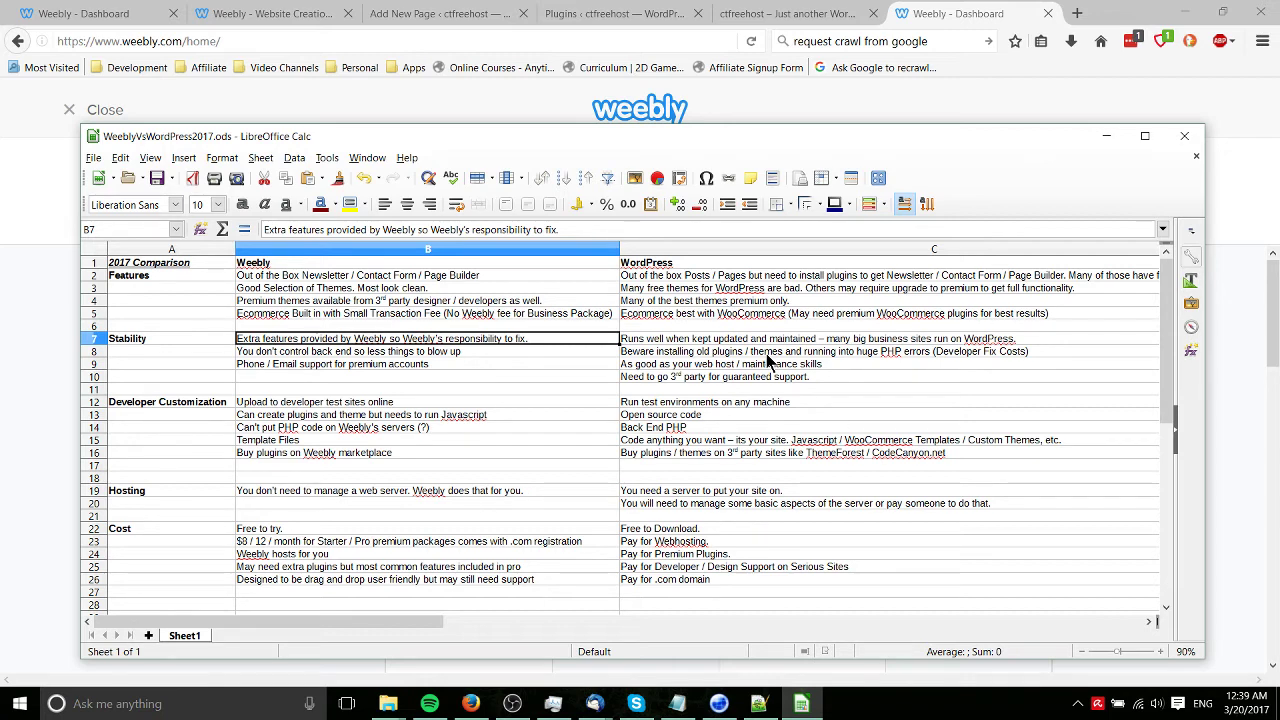
Return to the Weebly editor and look over the home page from its header to the Business and Social Media images.
click(258, 16)
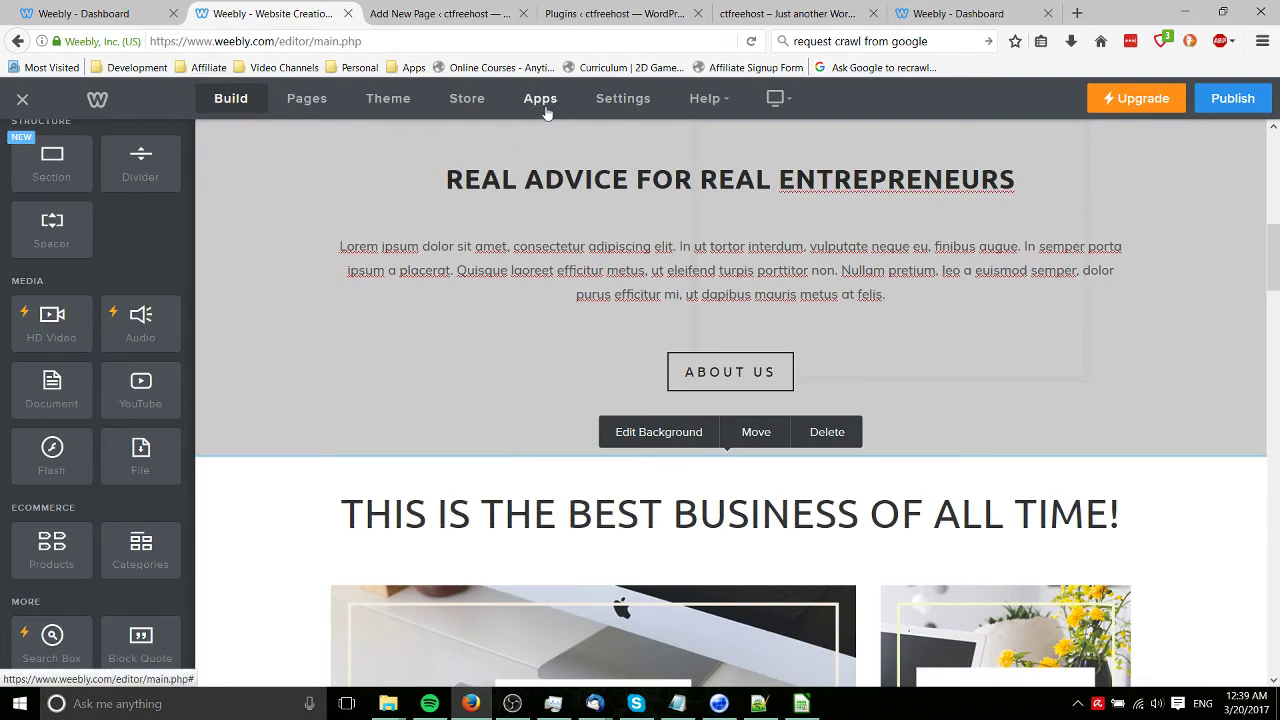
scroll(710, 246, up, 4)
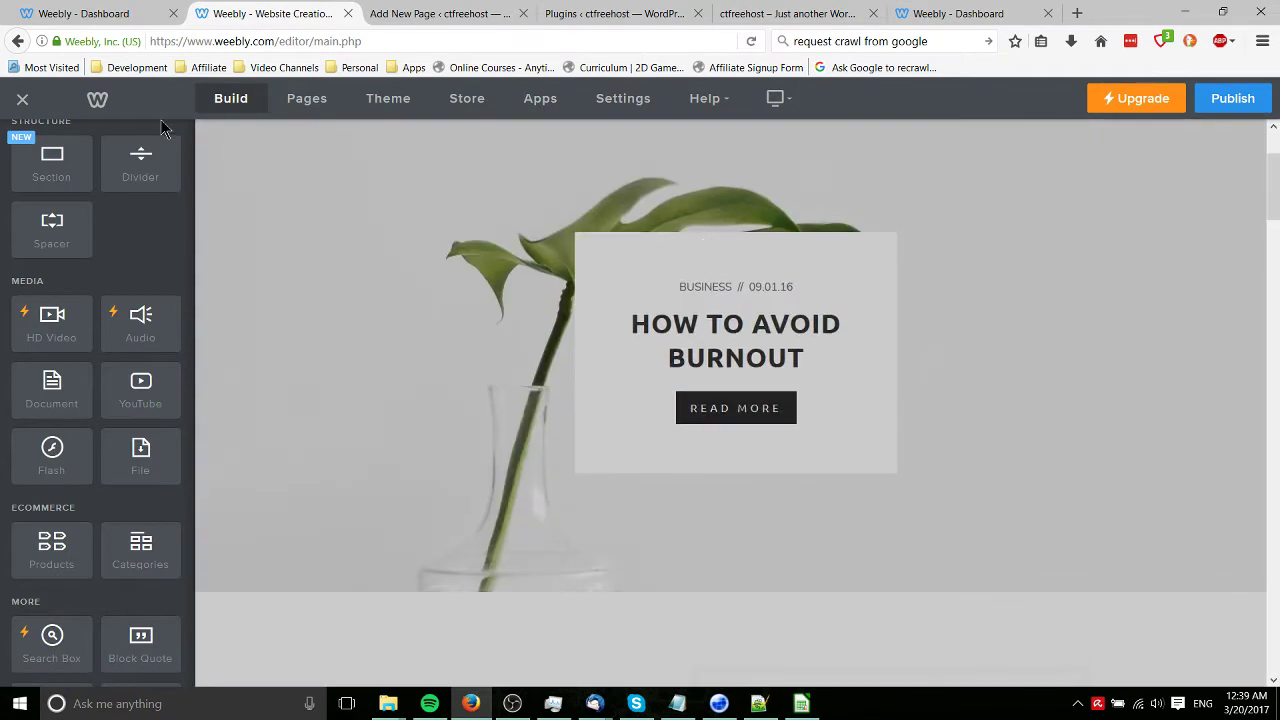
scroll(260, 130, up, 2)
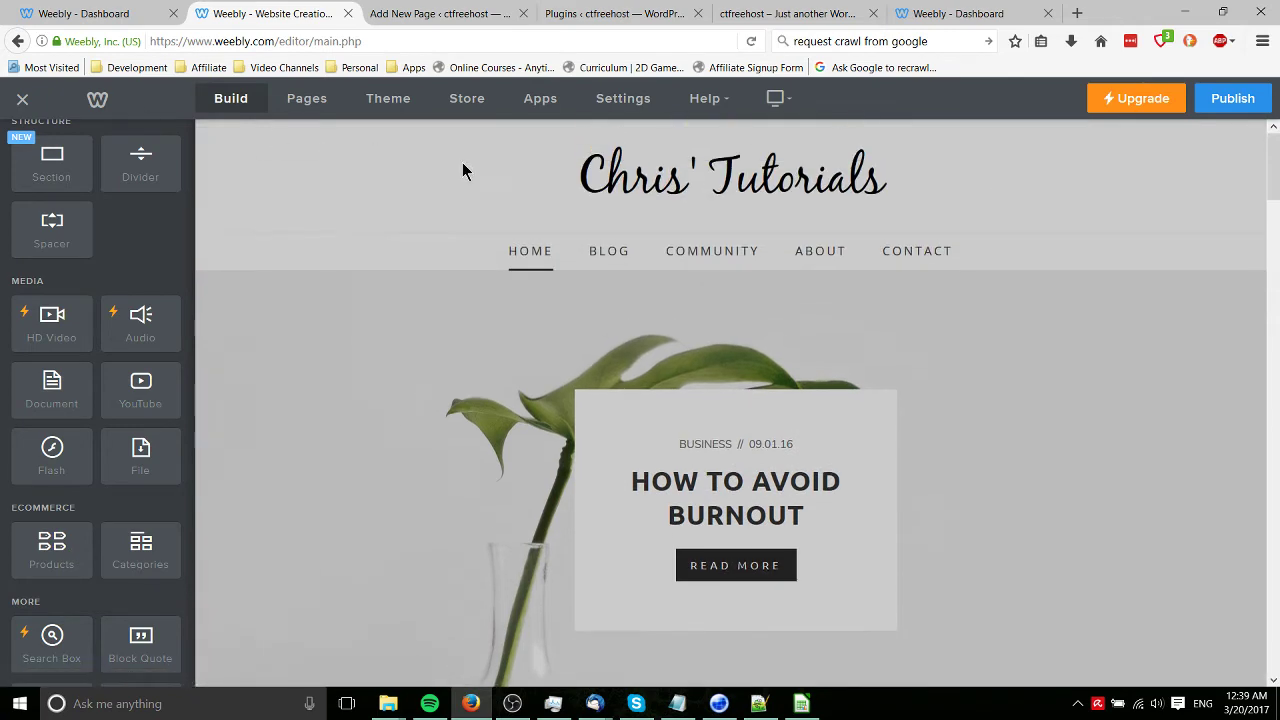
scroll(503, 188, down, 4)
scroll(440, 165, down, 5)
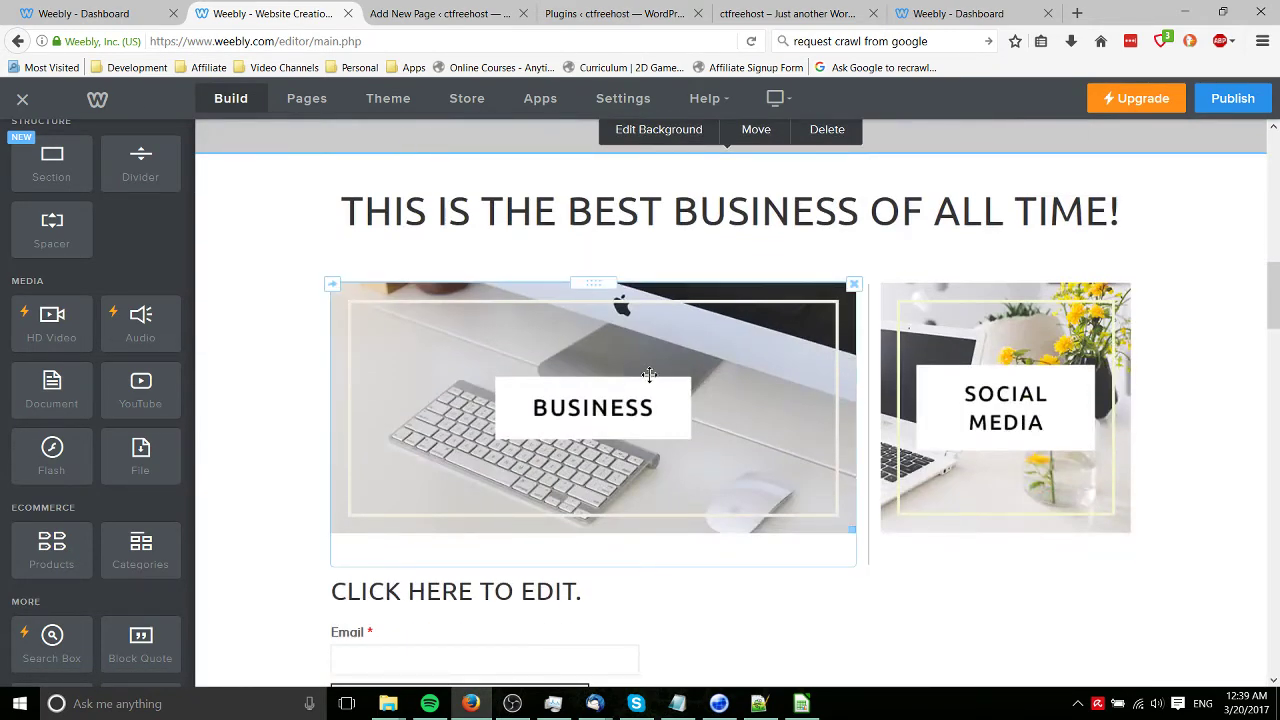
Check the eCommerce features and transaction fees of each plan on Weebly's Compare Plans page.
click(1020, 10)
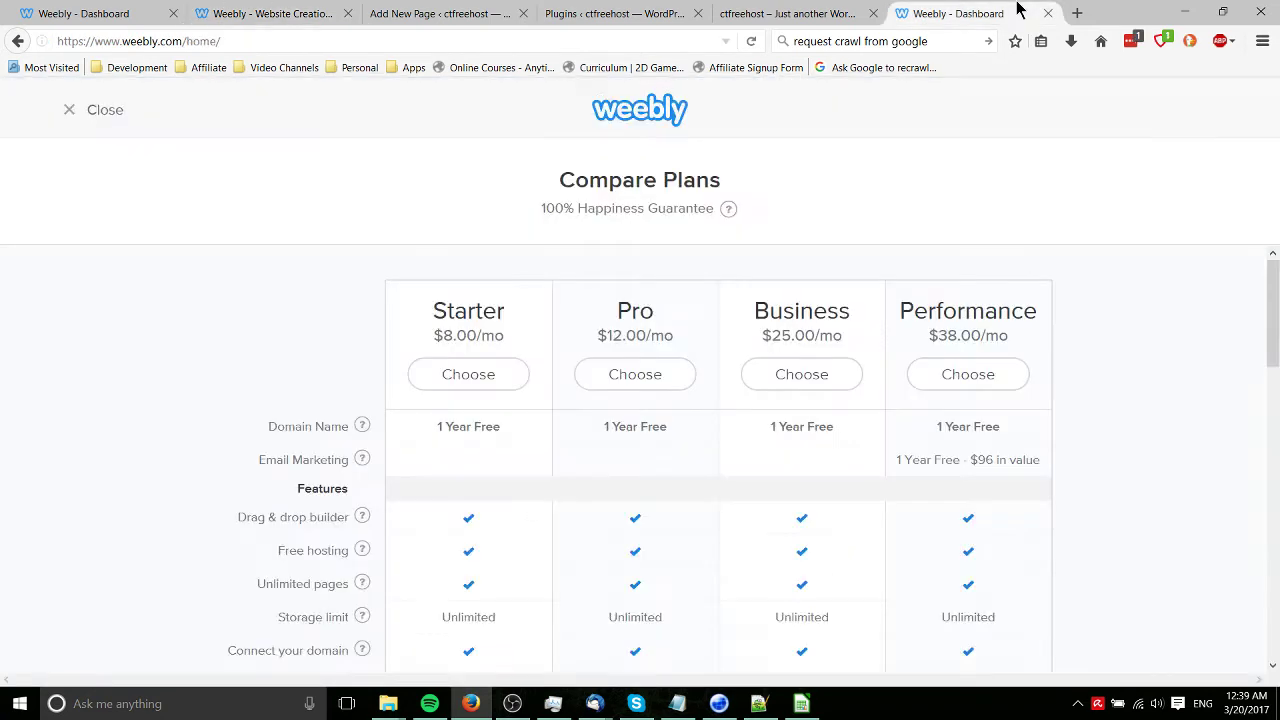
scroll(822, 400, down, 3)
scroll(822, 400, down, 5)
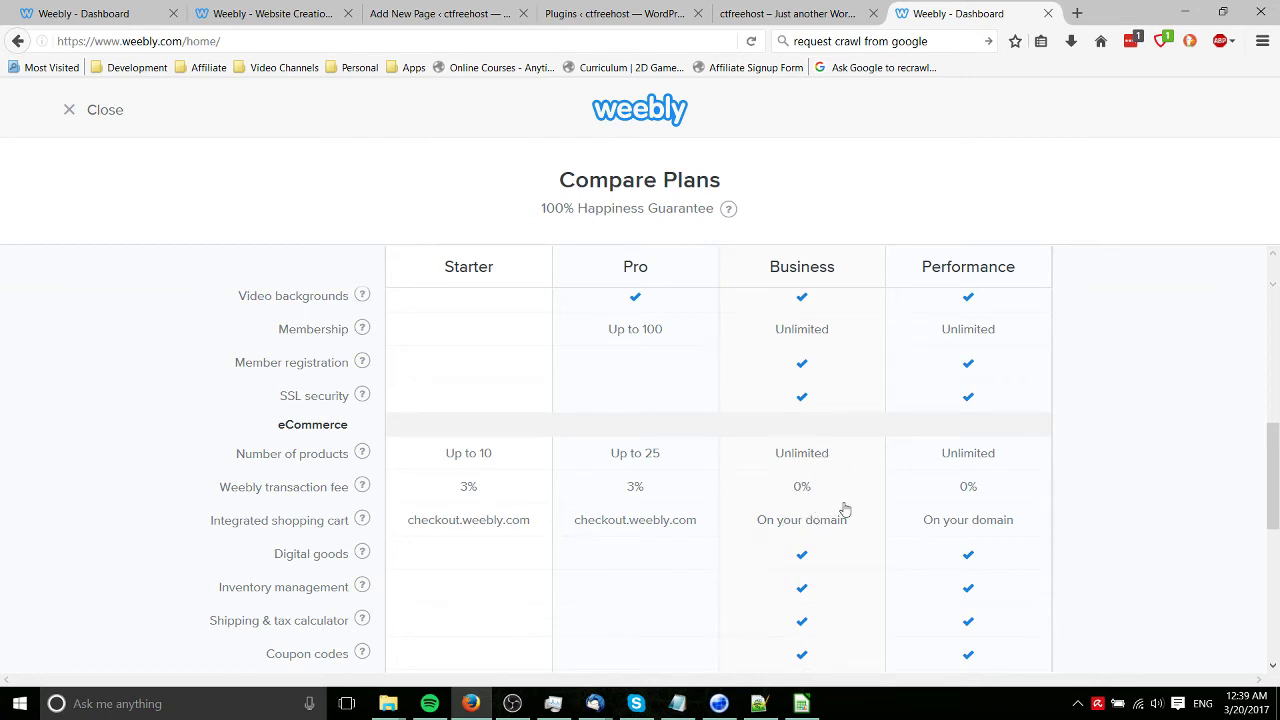
scroll(849, 532, down, 2)
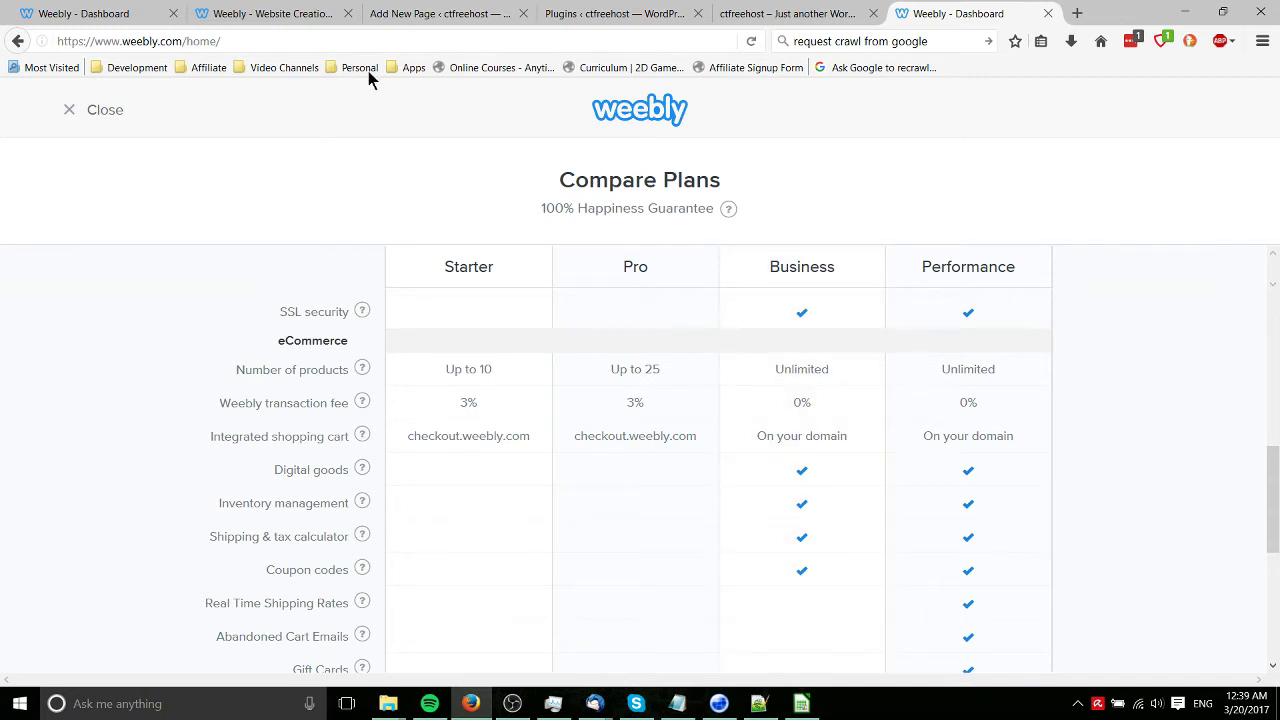
Return to the Weebly editor and examine the eCommerce, More and Installed Apps elements alongside the page content.
click(250, 10)
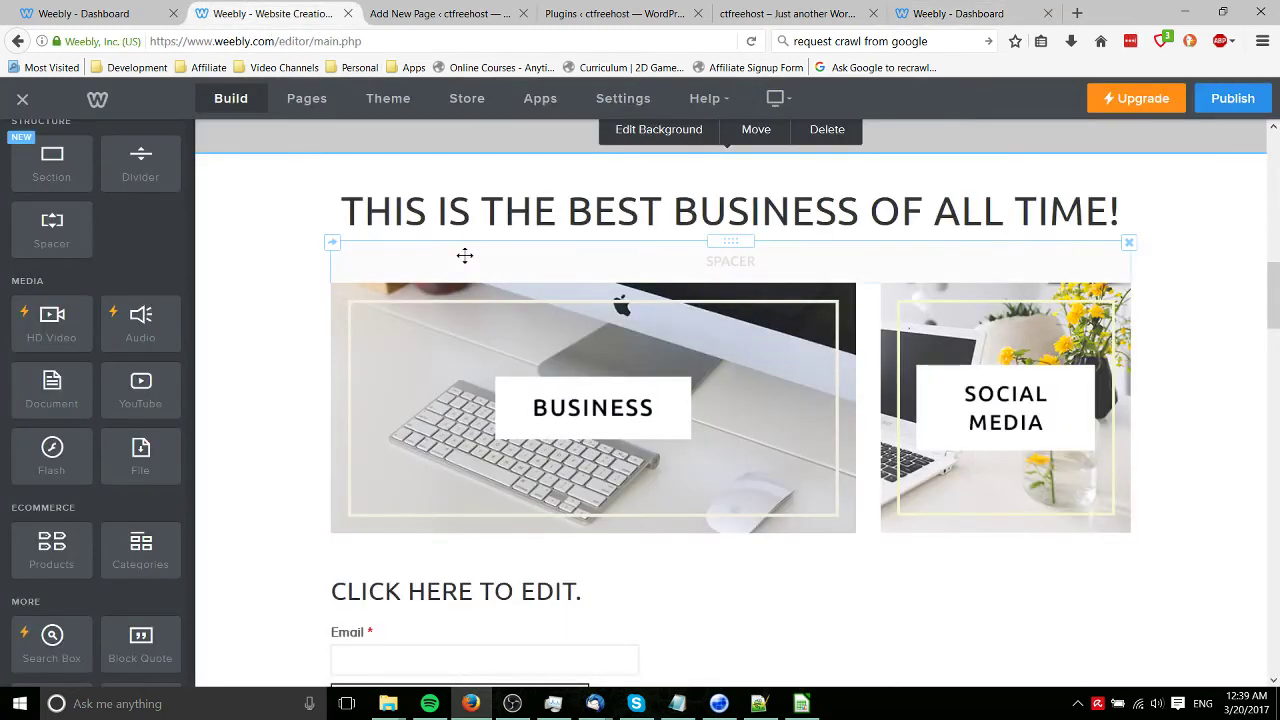
scroll(466, 256, up, 1)
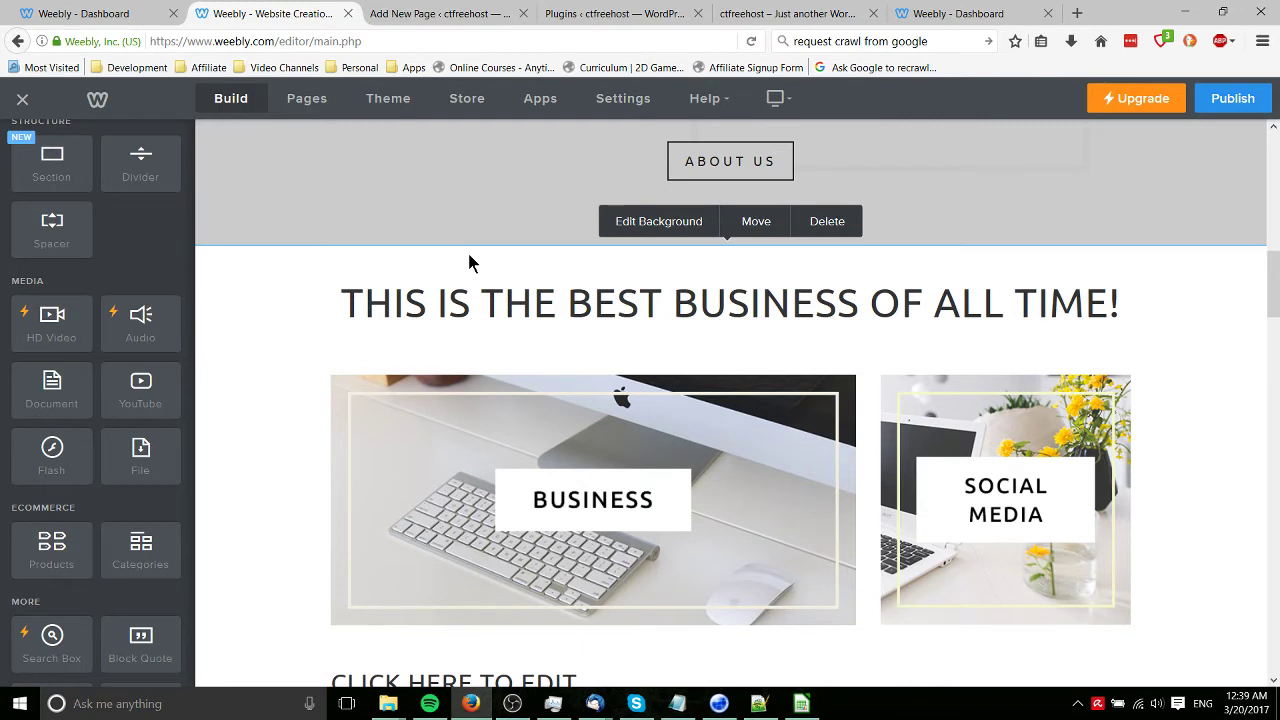
scroll(177, 340, down, 4)
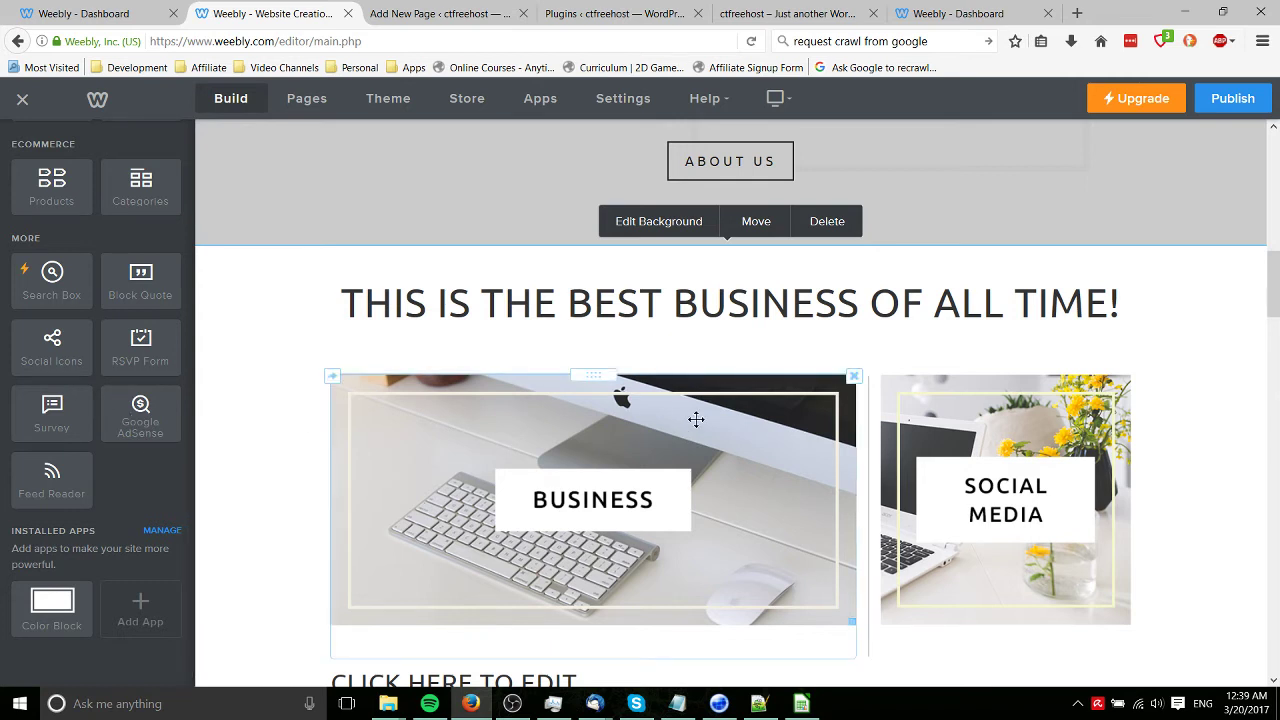
scroll(155, 475, up, 3)
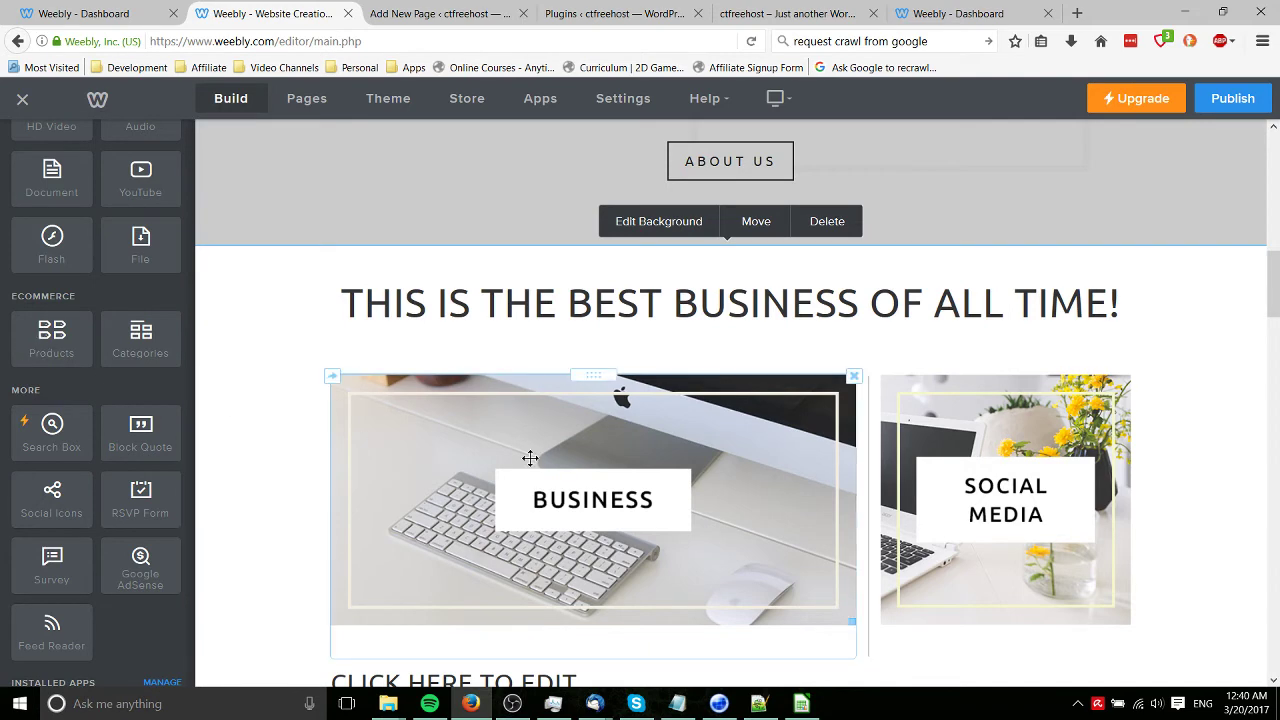
scroll(891, 250, up, 3)
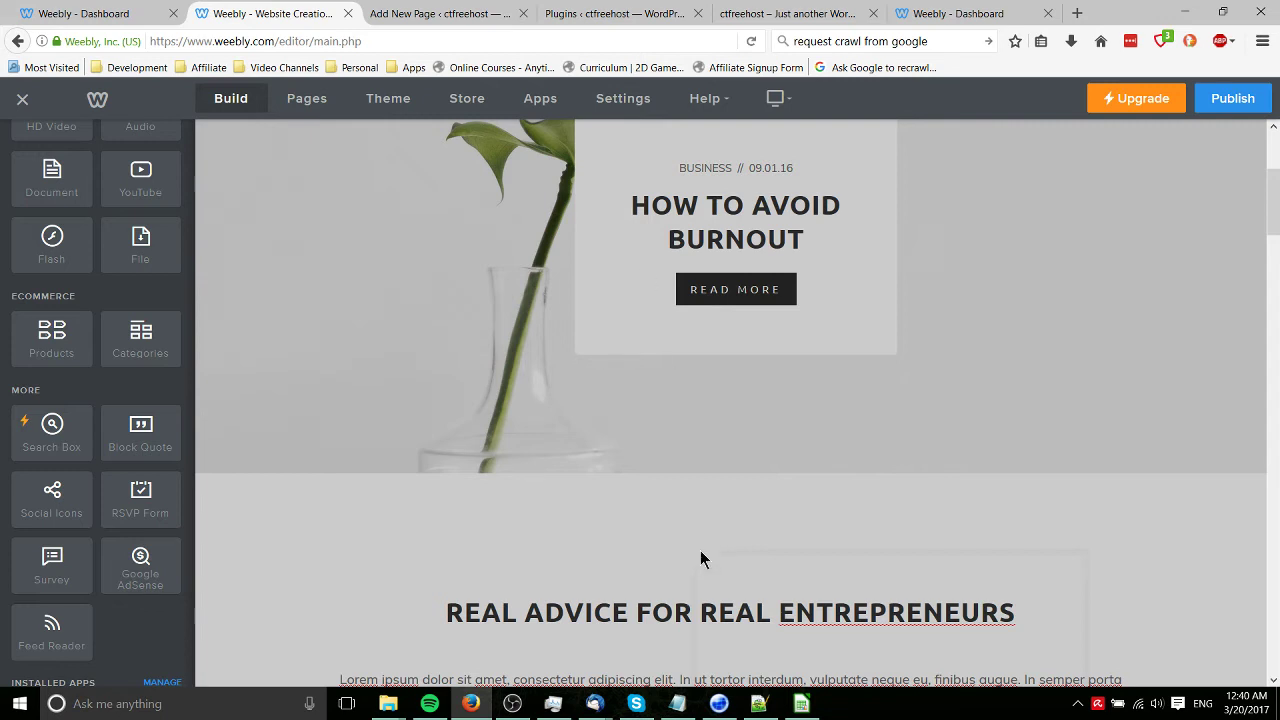
Switch to the Calc sheet and compare the Developer Customization notes for Weebly and WordPress, including plugins, PHP and open source code.
click(803, 704)
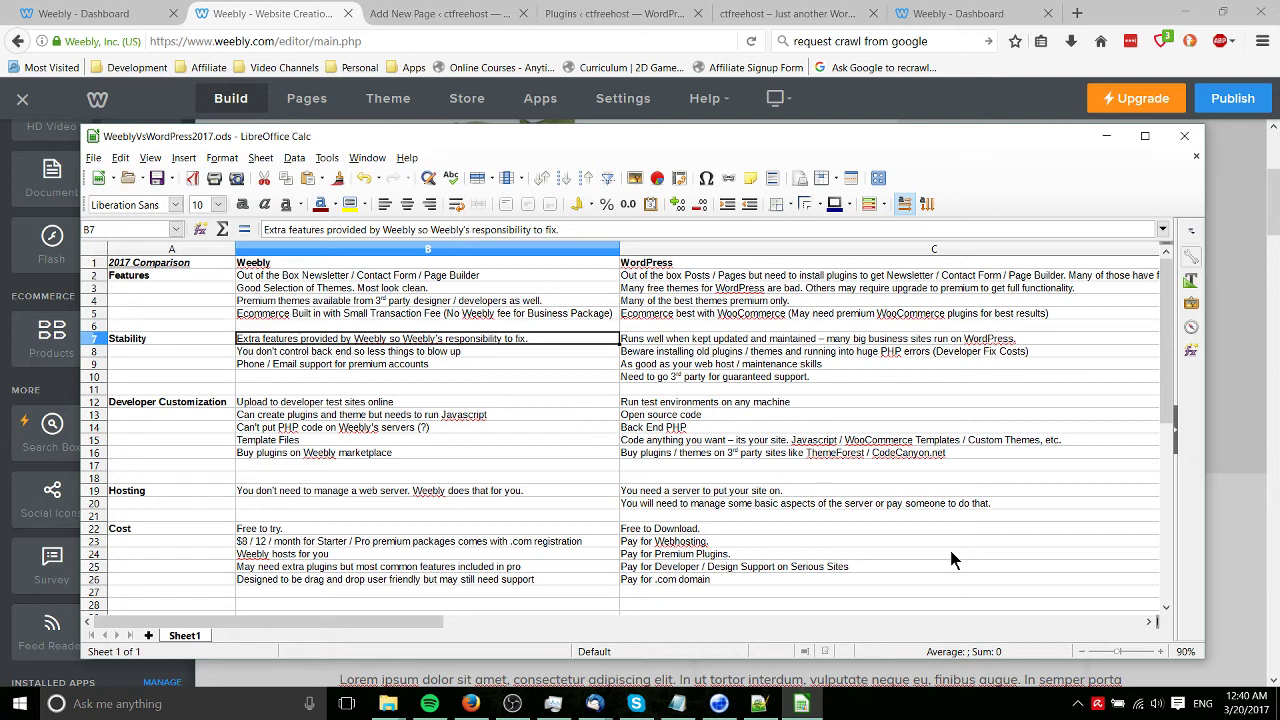
click(579, 392)
click(587, 414)
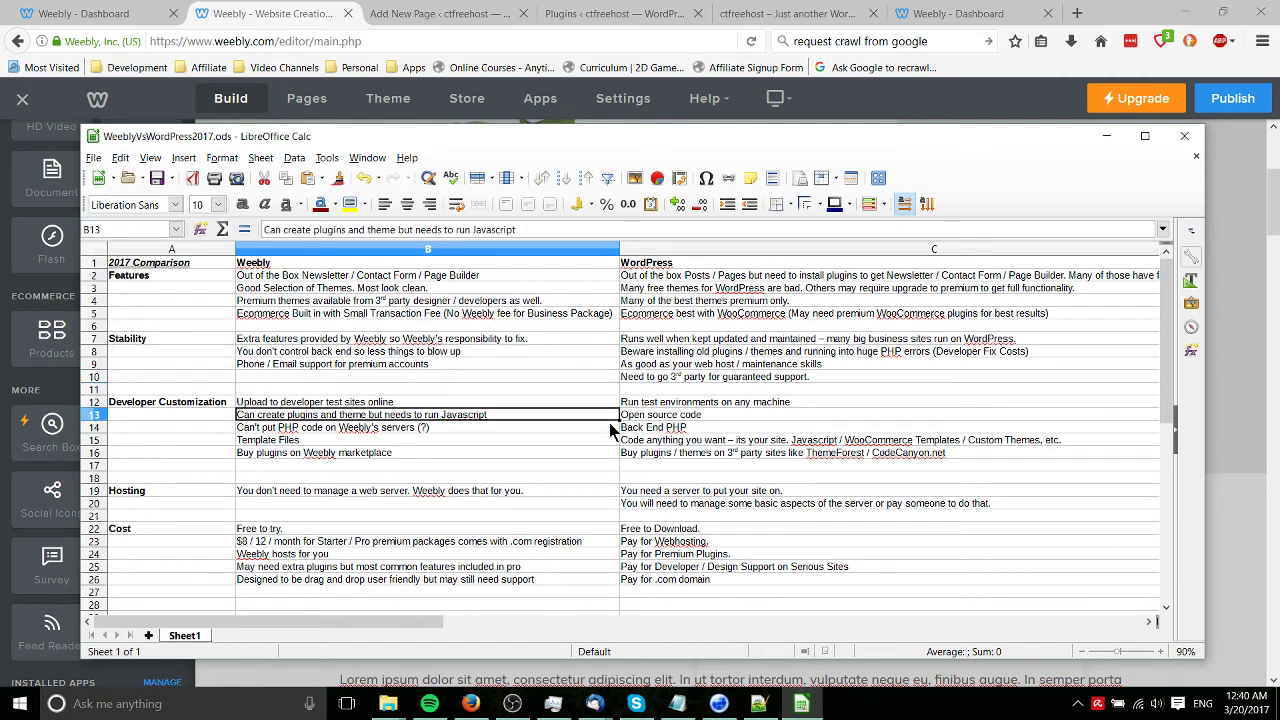
click(612, 428)
click(713, 418)
click(714, 428)
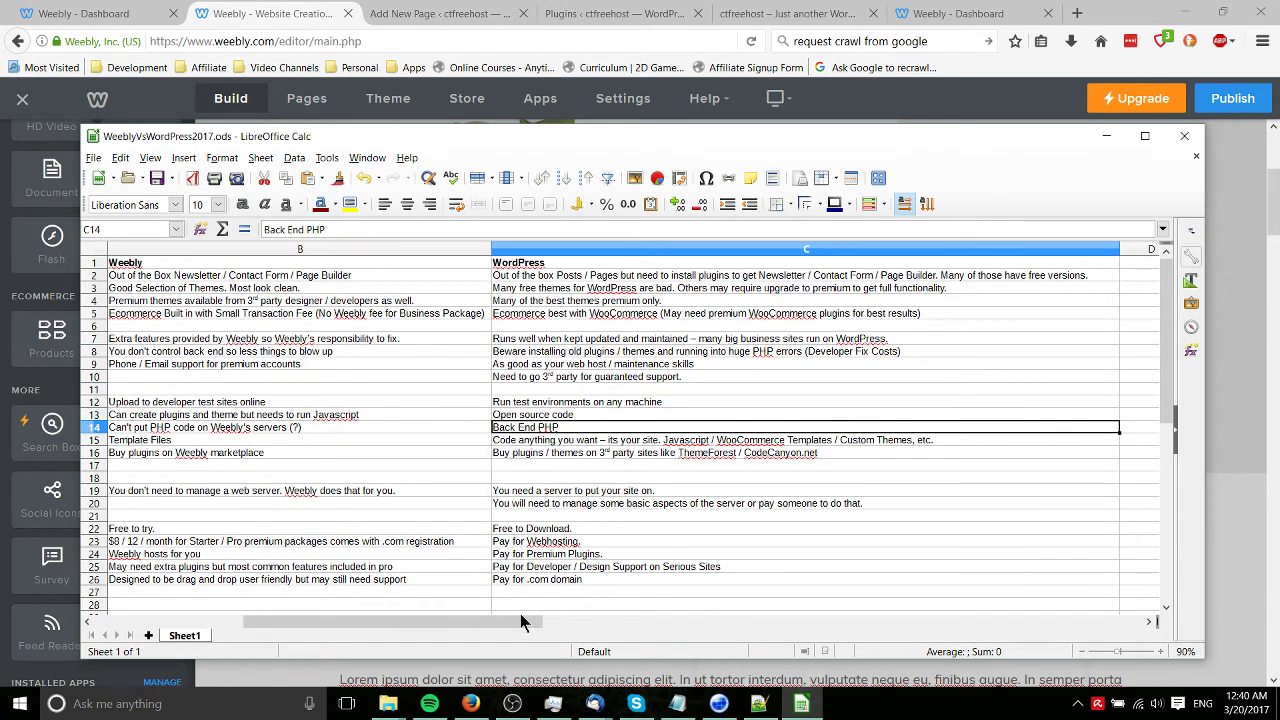
scroll(526, 622, left, 2)
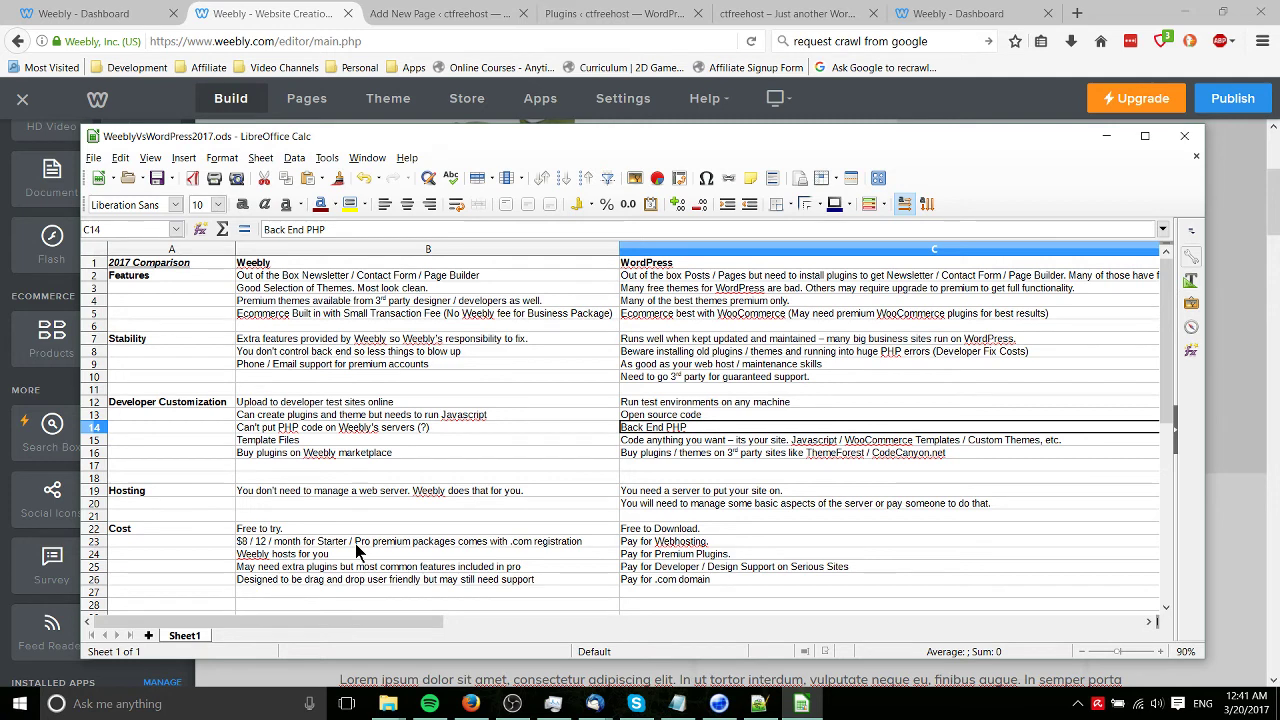
Revisit the Compare Plans page, the comparison sheet and the Weebly dashboard, then view the top of the home page in the Weebly editor.
click(951, 12)
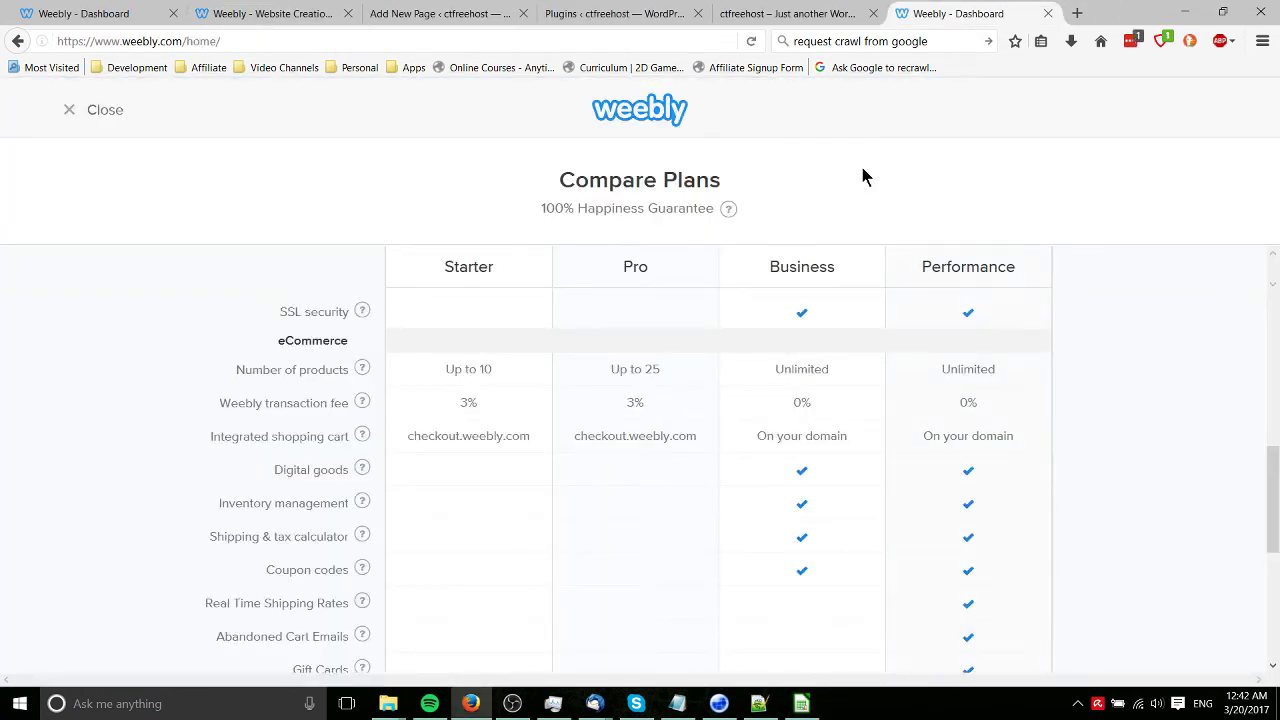
click(803, 704)
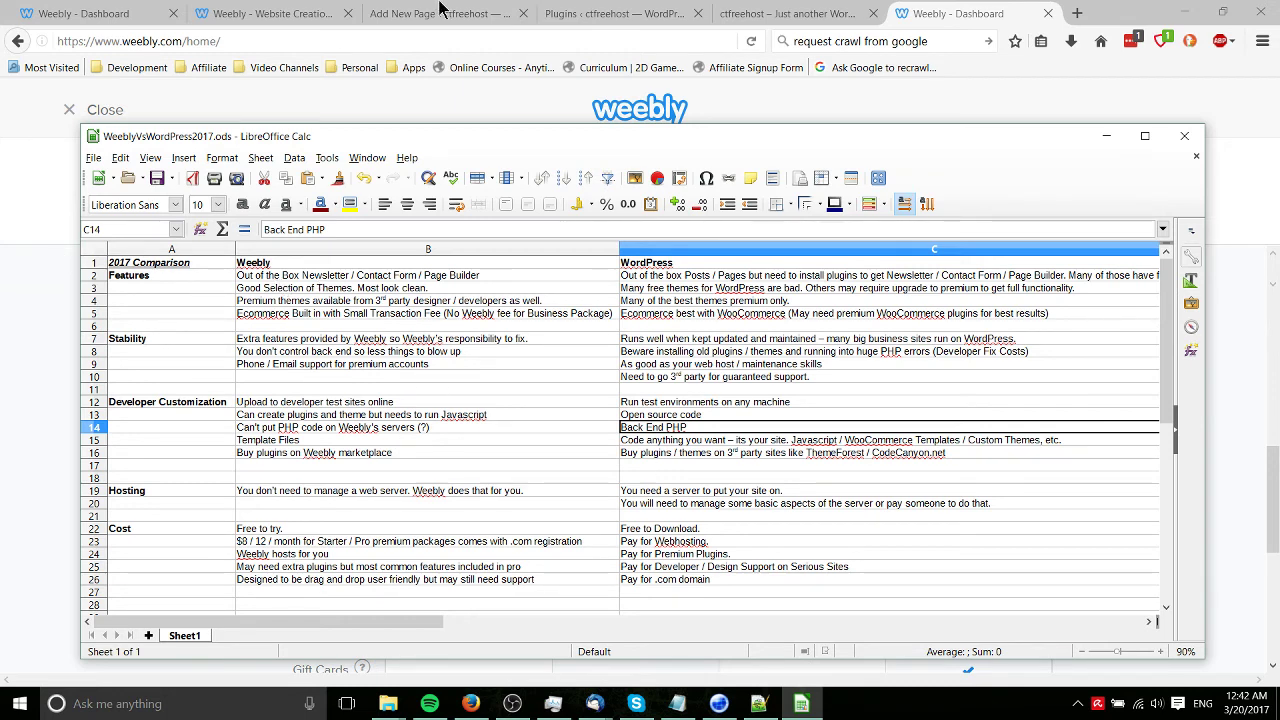
click(795, 13)
click(940, 10)
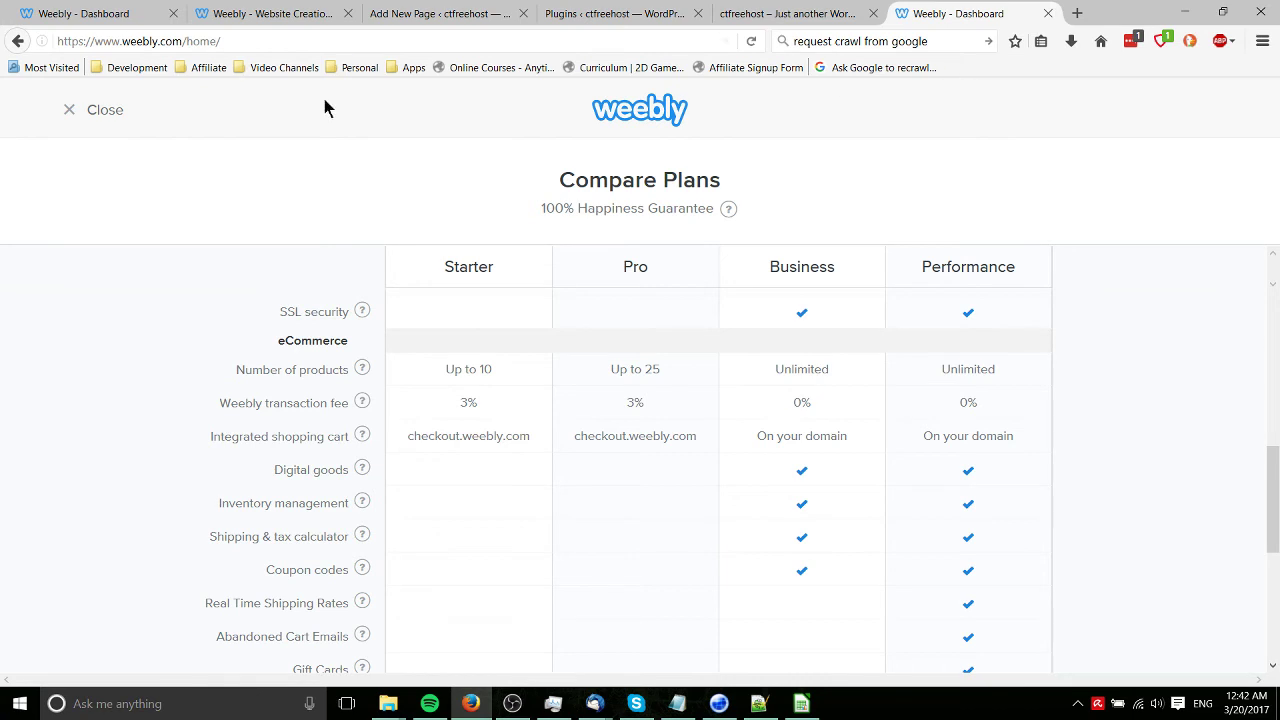
click(160, 10)
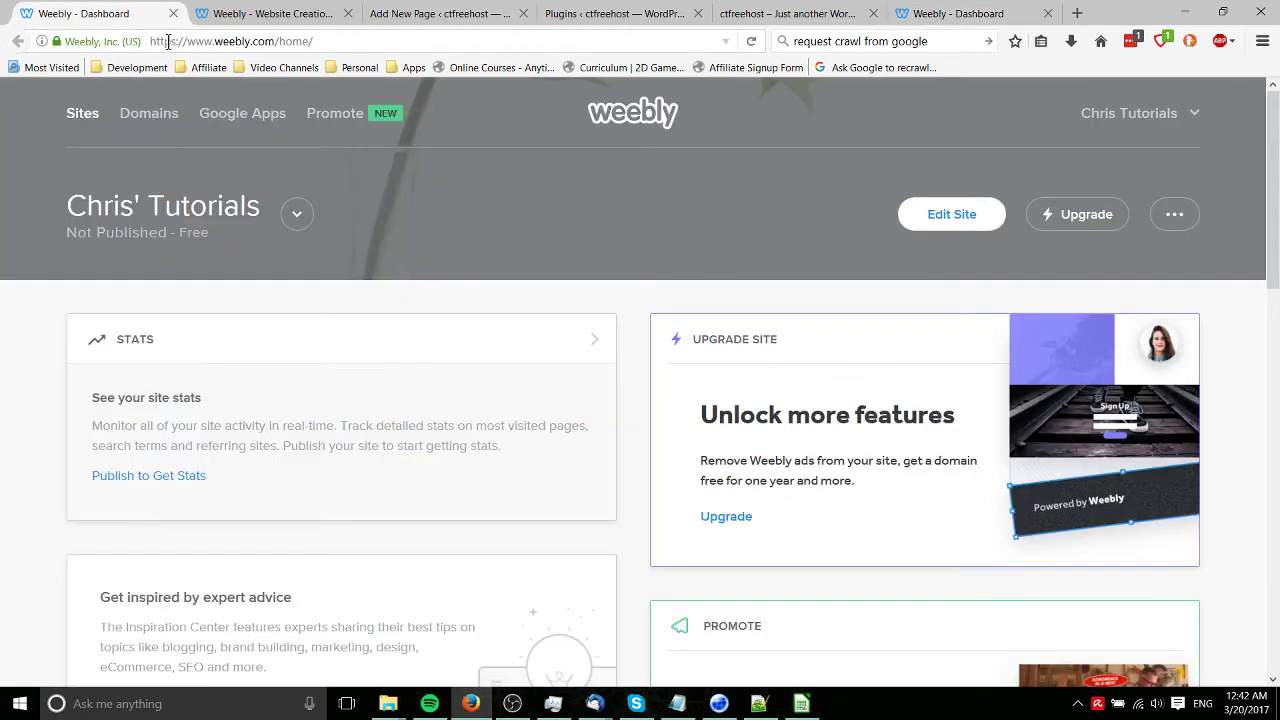
click(236, 12)
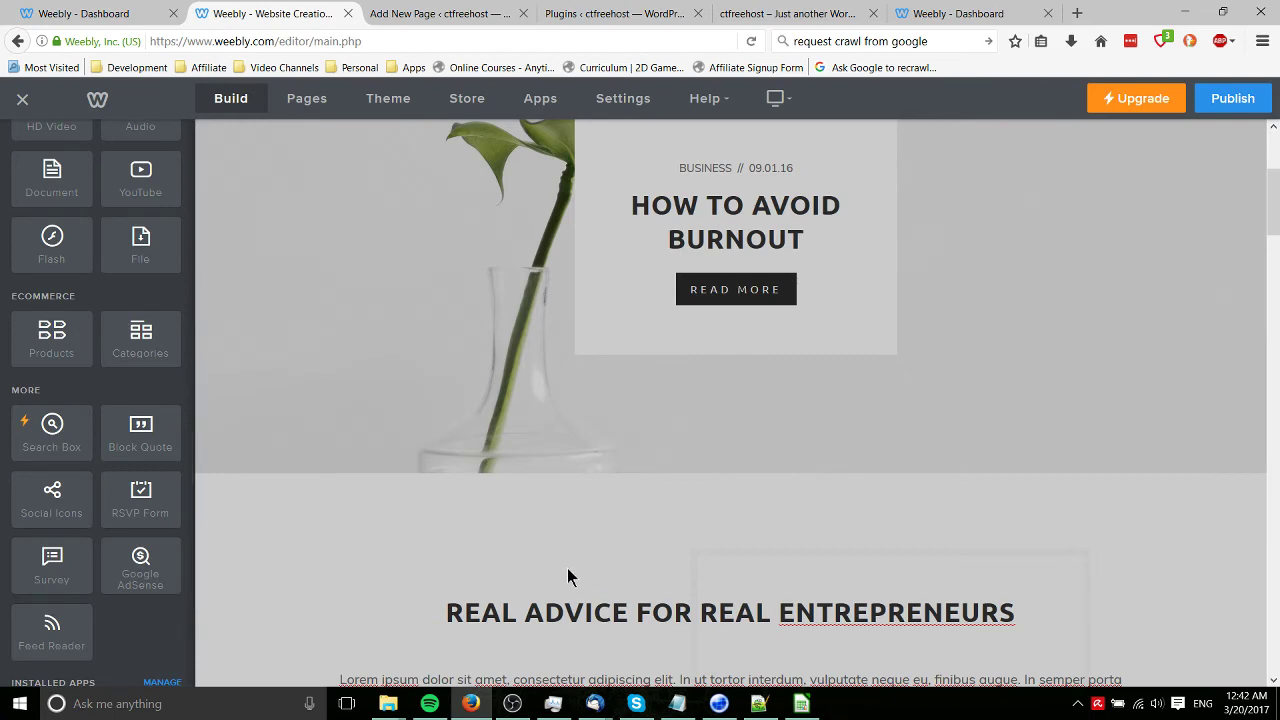
scroll(567, 570, up, 3)
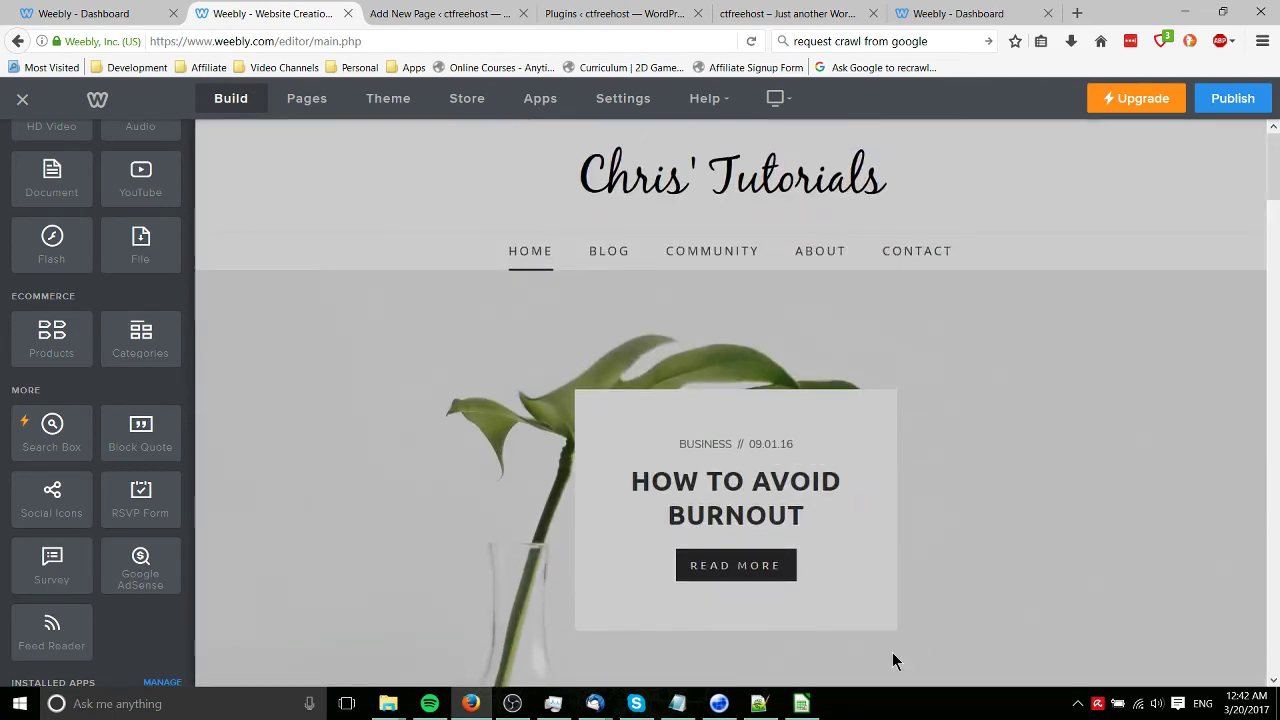
Switch to the Calc sheet and review the Hosting and Cost notes for Weebly and WordPress.
click(815, 716)
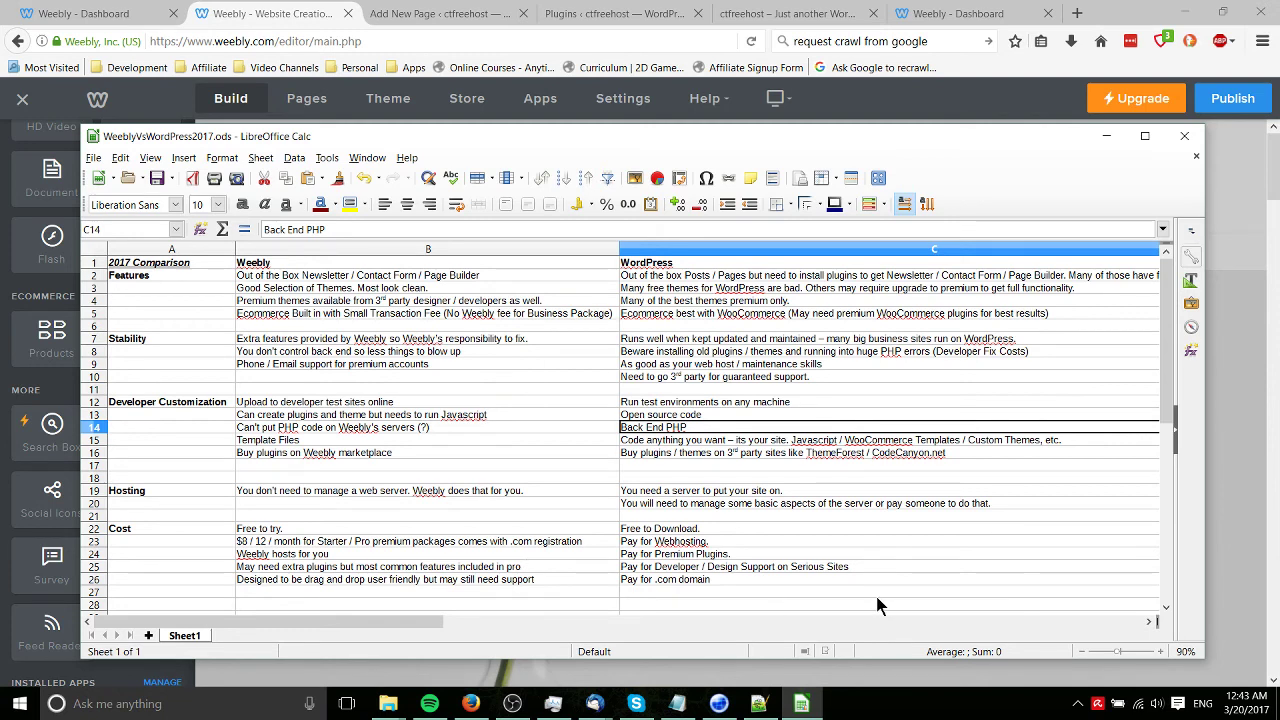
click(750, 516)
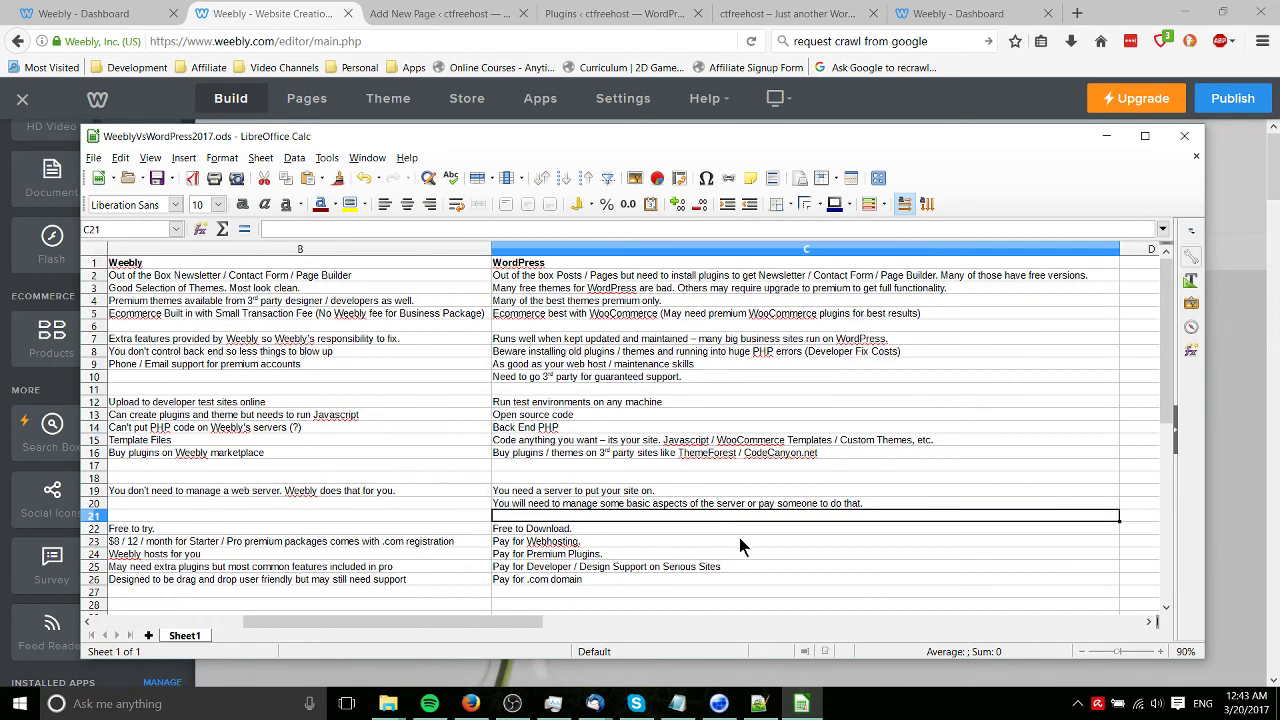
drag(528, 621, 447, 627)
click(703, 553)
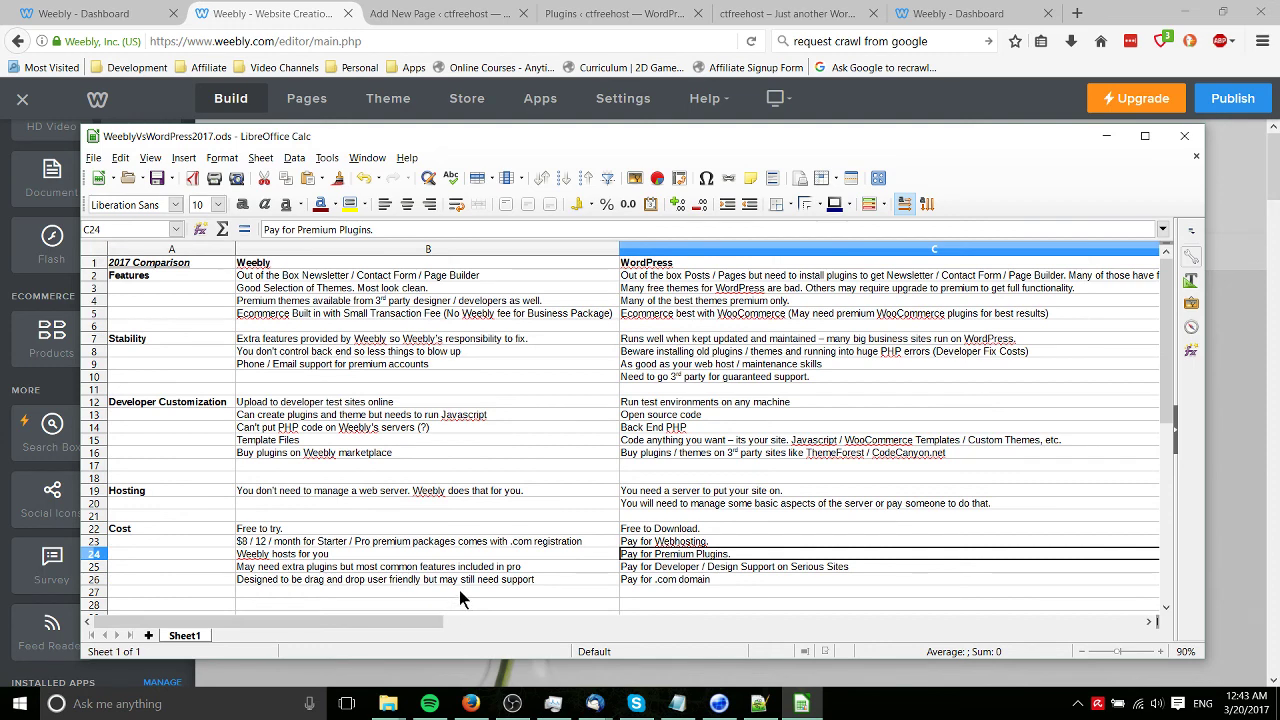